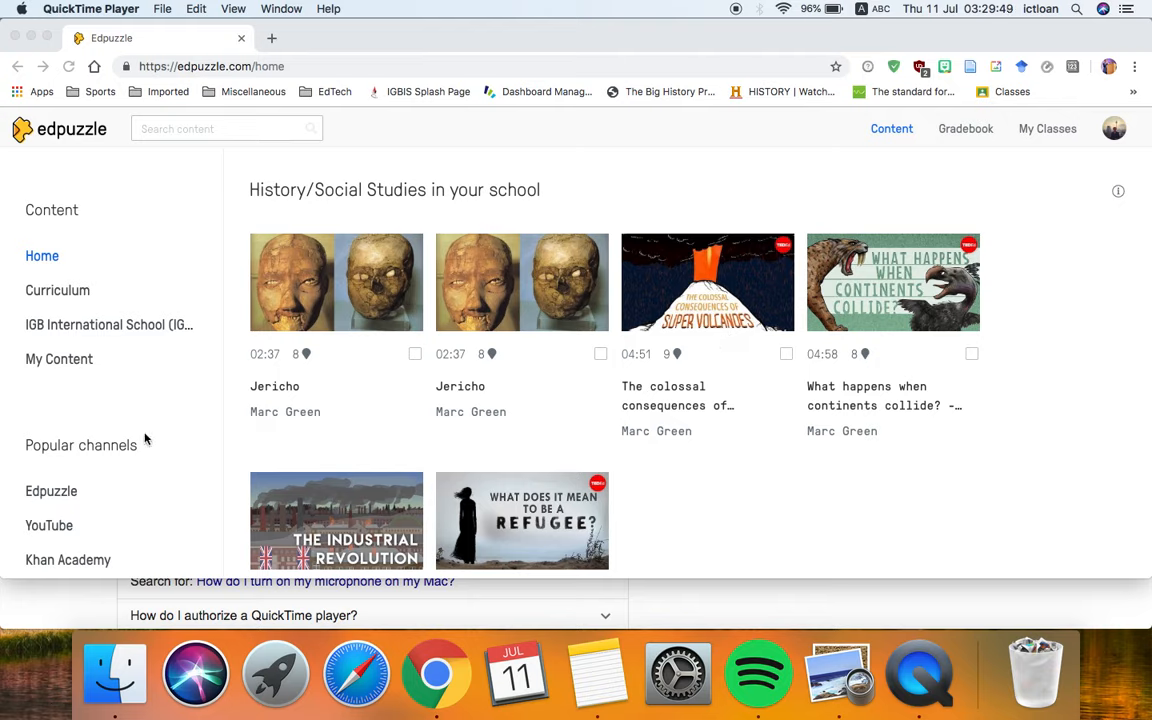
Step: Open the TED Talks channel from the popular channels to browse its videos
{"action": "scroll", "coordinate": [144, 438], "scroll_direction": "down", "scroll_amount": 5}
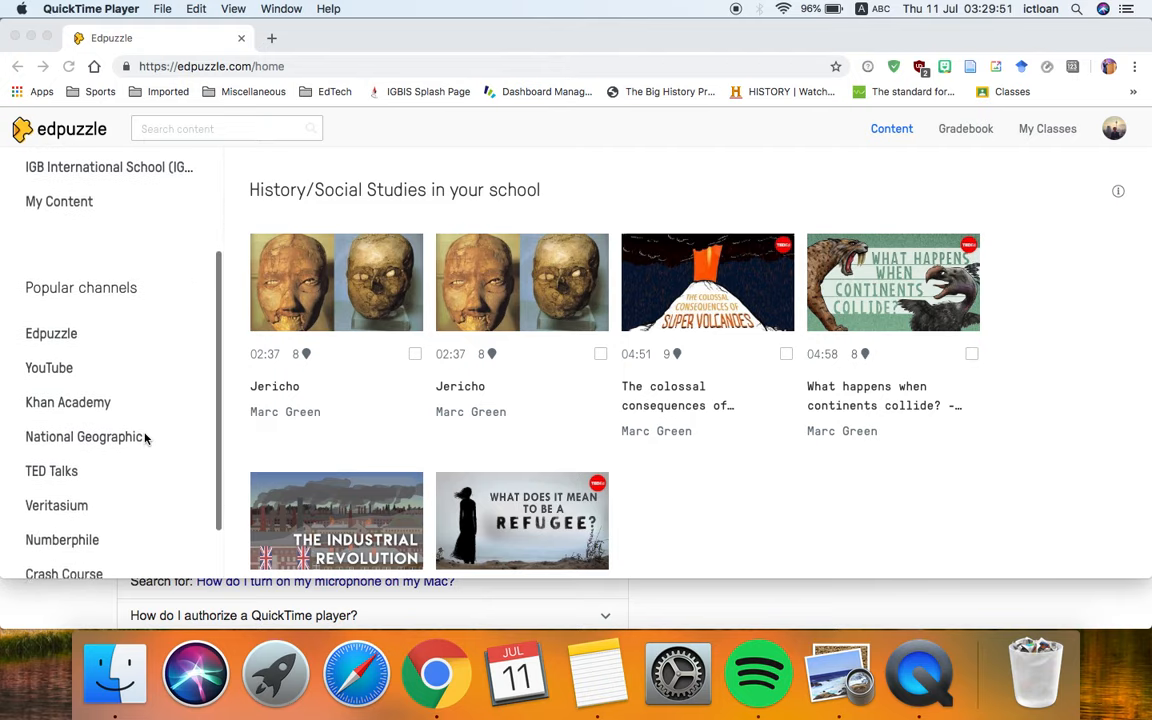
{"action": "scroll", "coordinate": [144, 438], "scroll_direction": "down", "scroll_amount": 2}
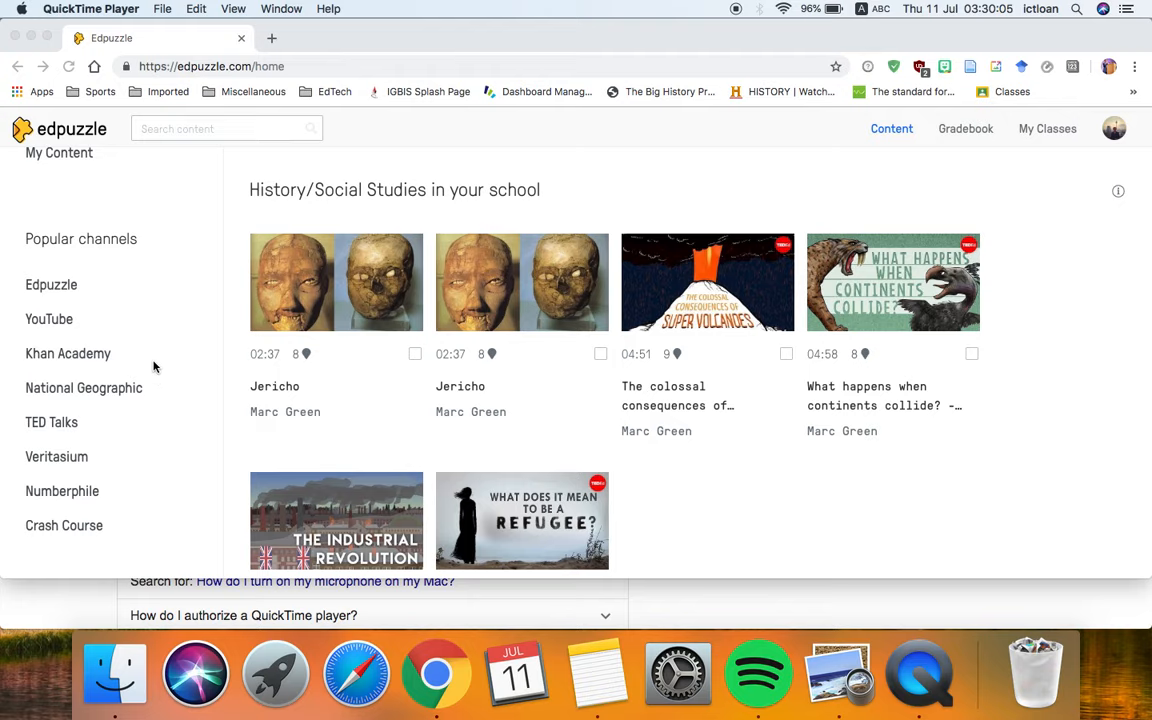
{"action": "left_click", "coordinate": [53, 424]}
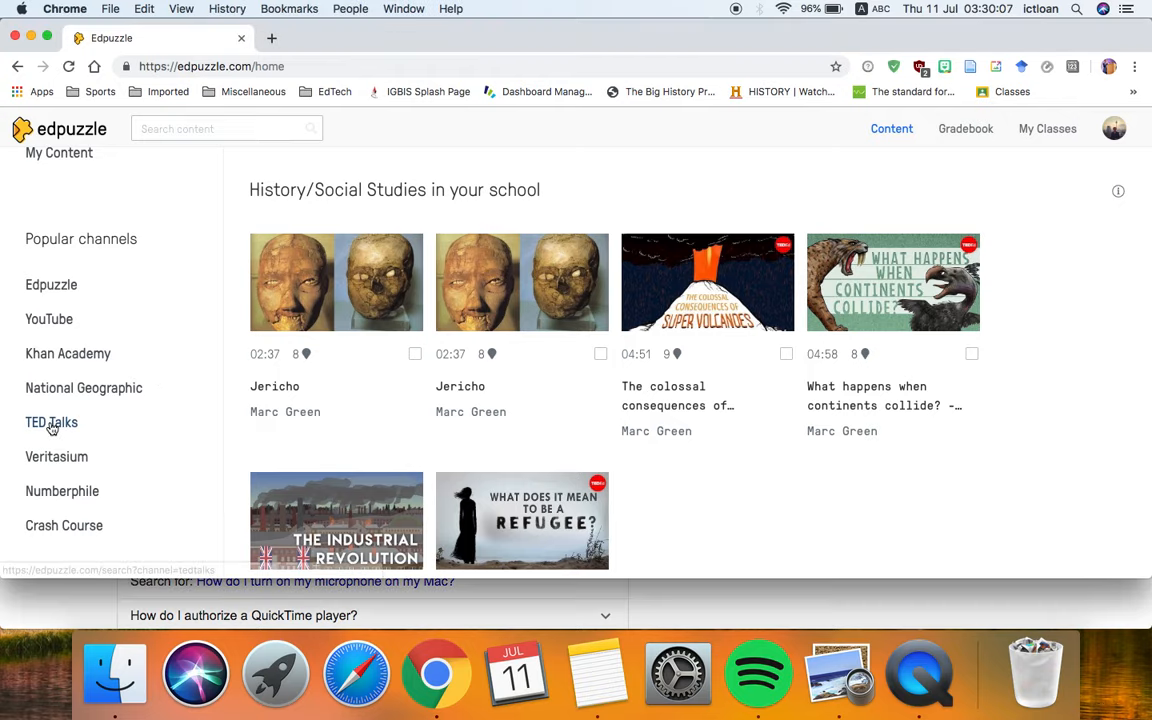
{"action": "left_click", "coordinate": [52, 424]}
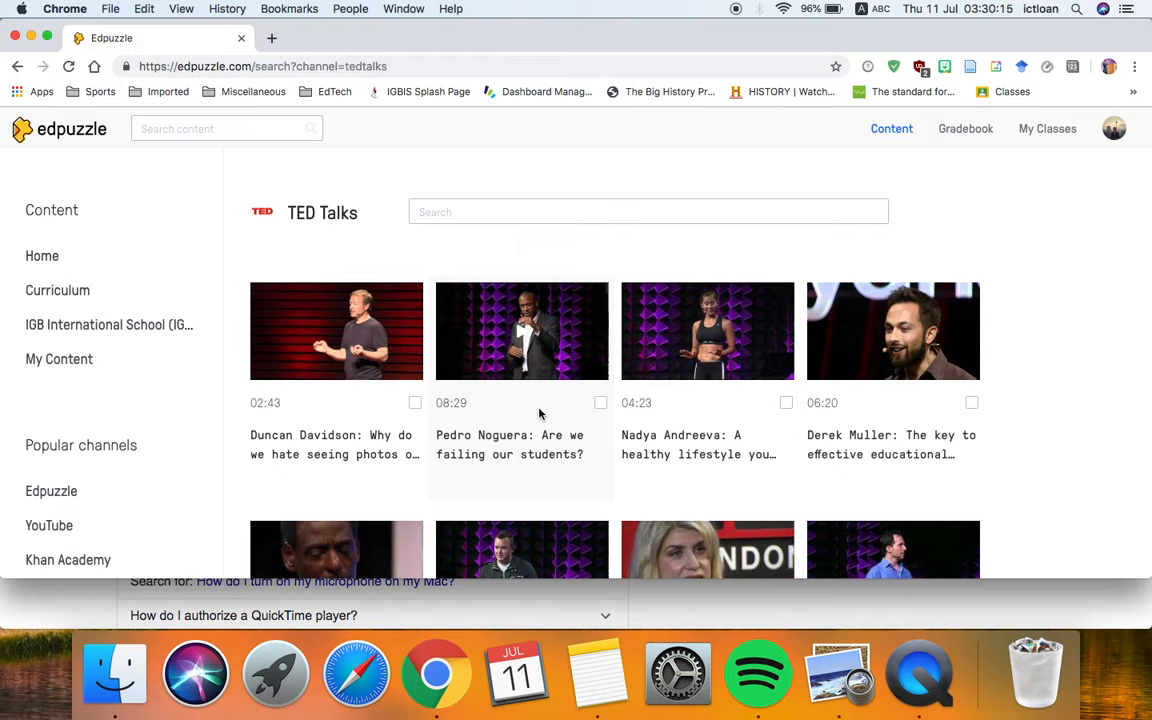
{"action": "left_click", "coordinate": [502, 215]}
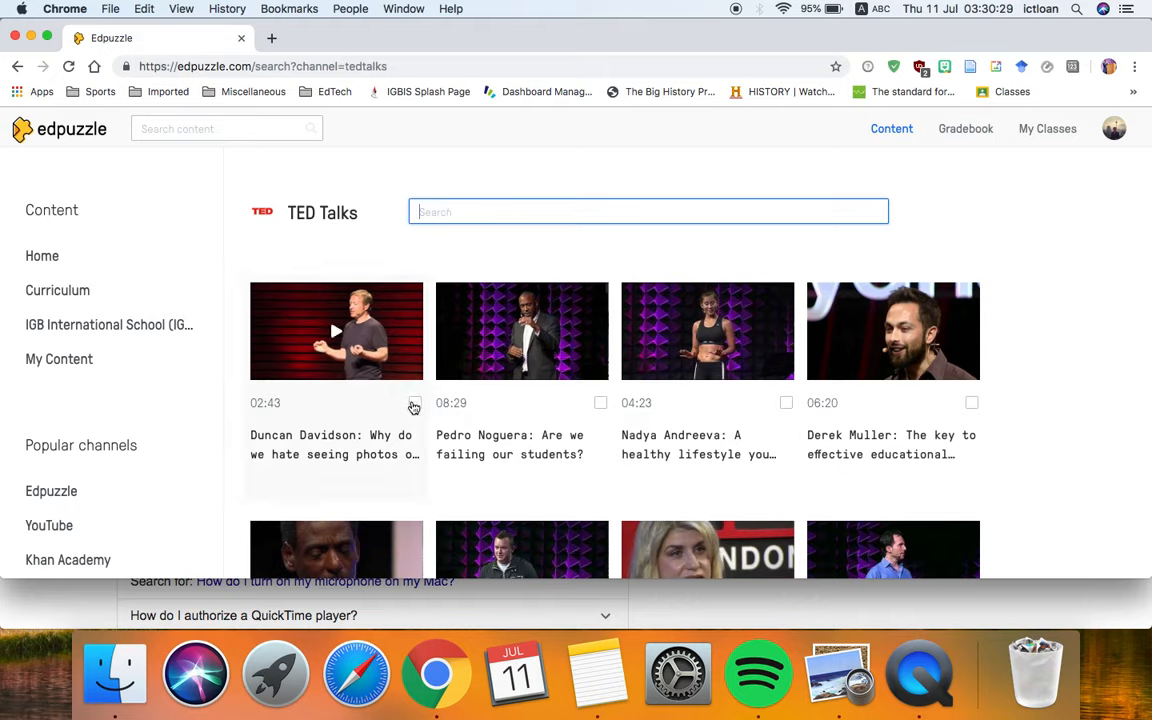
Step: Select the 02:43 talk "Why do we hate seeing photos o…" and open it for editing
{"action": "left_click", "coordinate": [414, 405]}
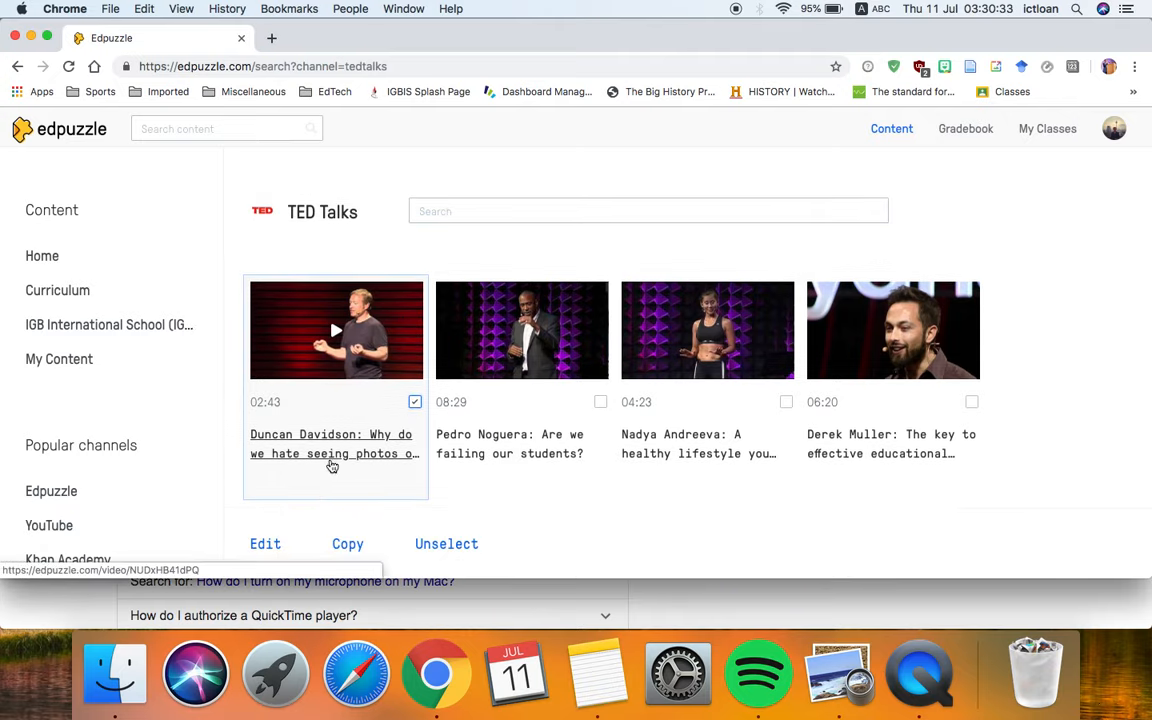
{"action": "scroll", "coordinate": [330, 465], "scroll_direction": "down", "scroll_amount": 2}
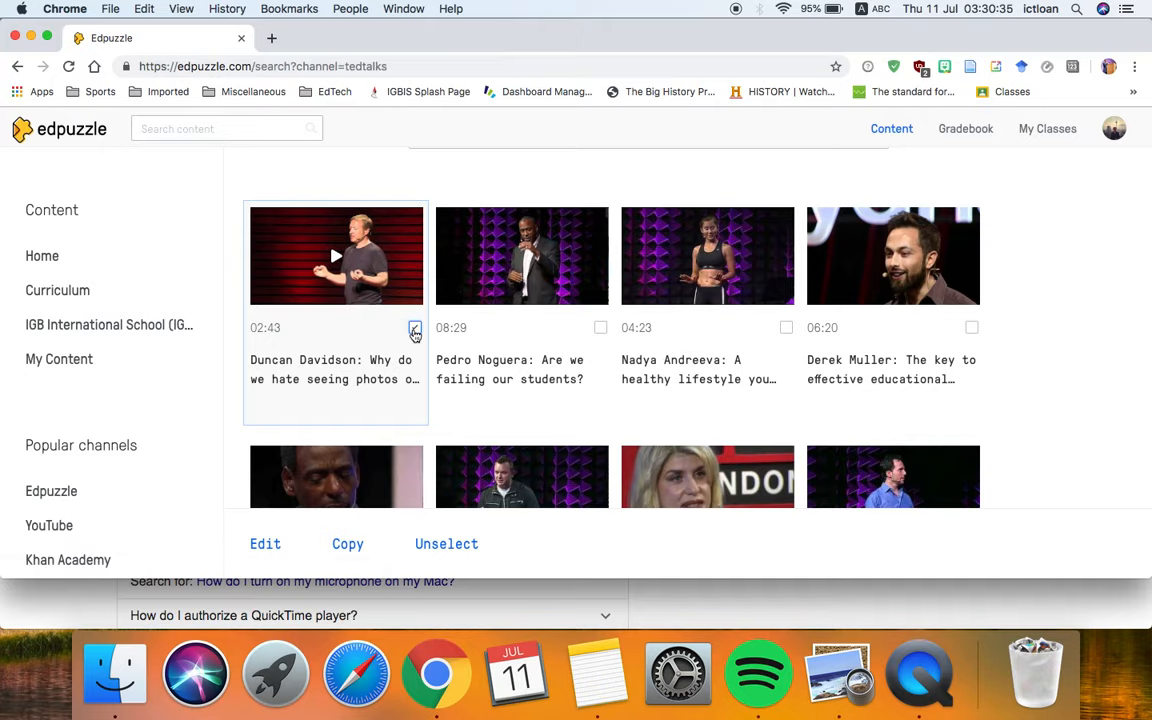
{"action": "left_click", "coordinate": [266, 545]}
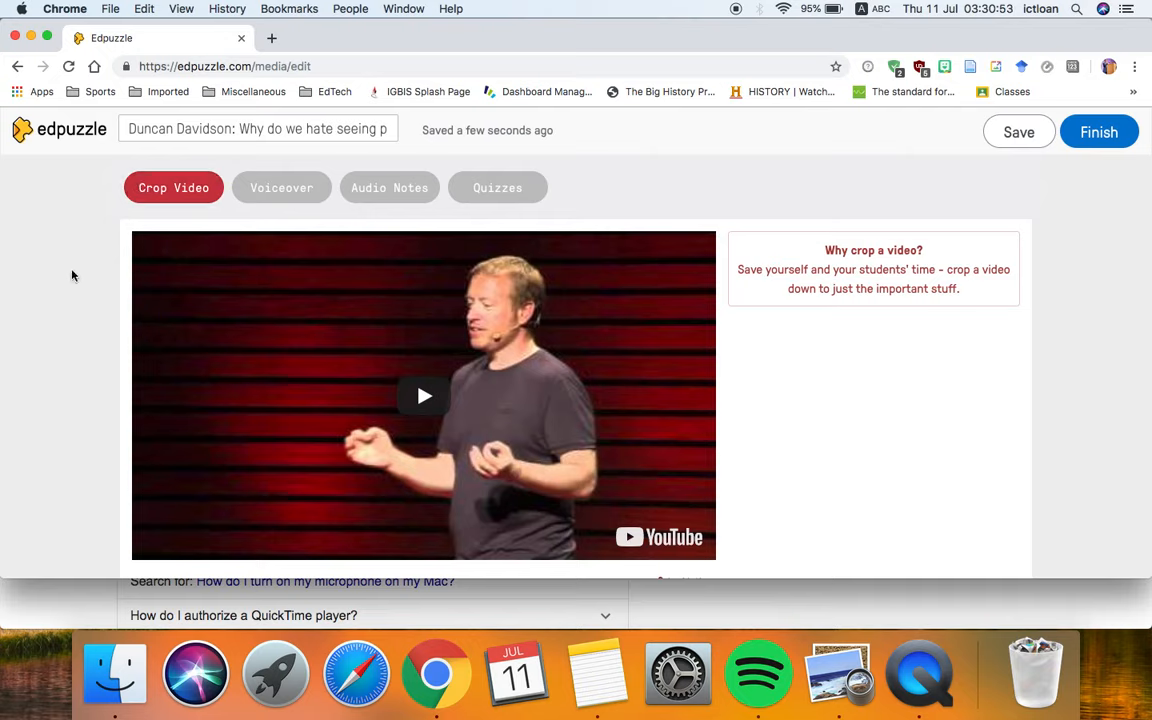
Step: Crop the talk so it starts at 00:37 and ends at 02:07
{"action": "scroll", "coordinate": [72, 276], "scroll_direction": "down", "scroll_amount": 2}
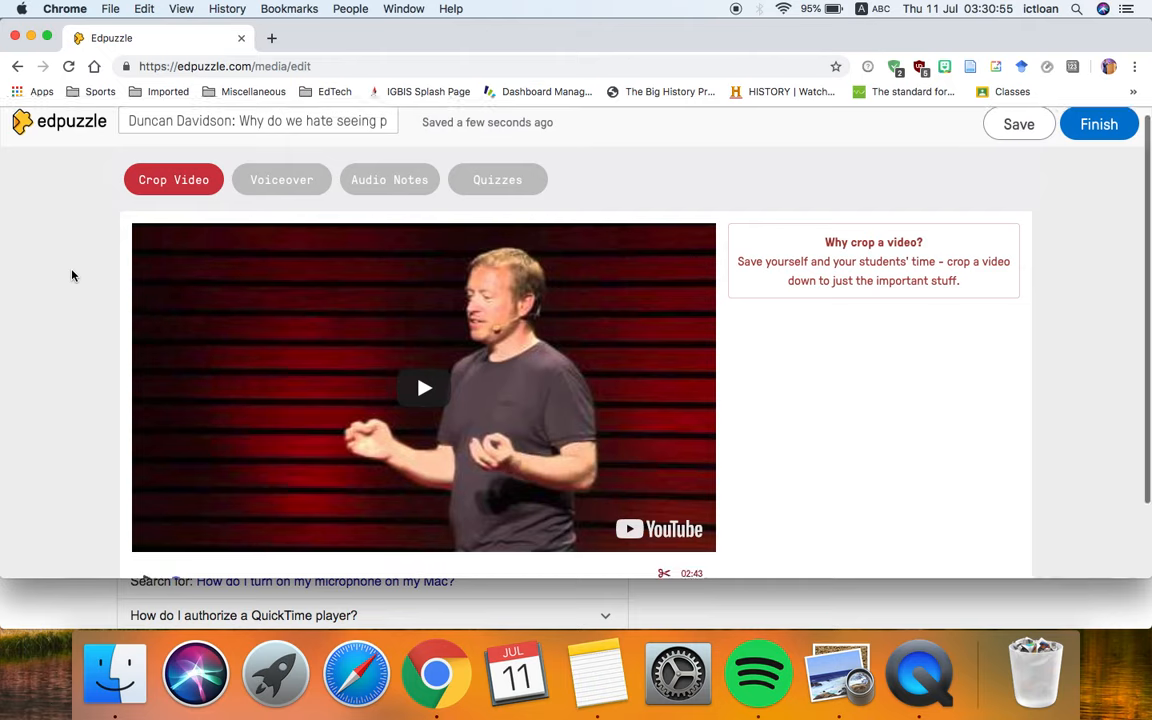
{"action": "scroll", "coordinate": [72, 276], "scroll_direction": "down", "scroll_amount": 1}
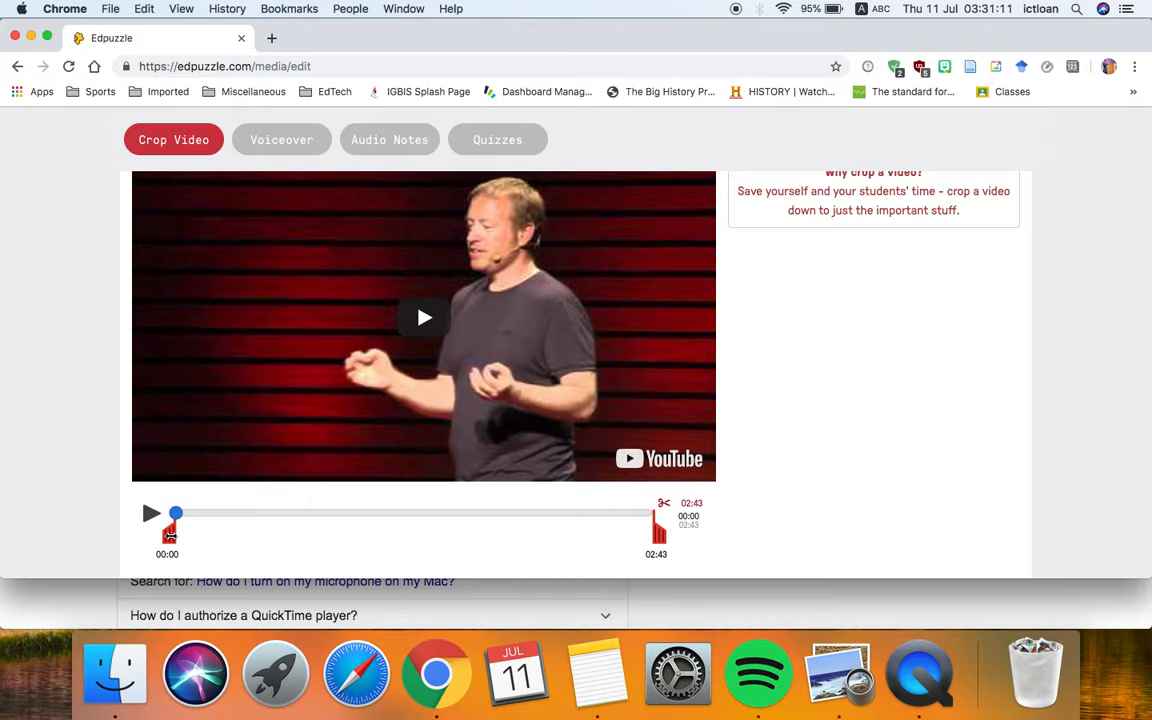
{"action": "left_click_drag", "start_coordinate": [169, 537], "coordinate": [277, 537]}
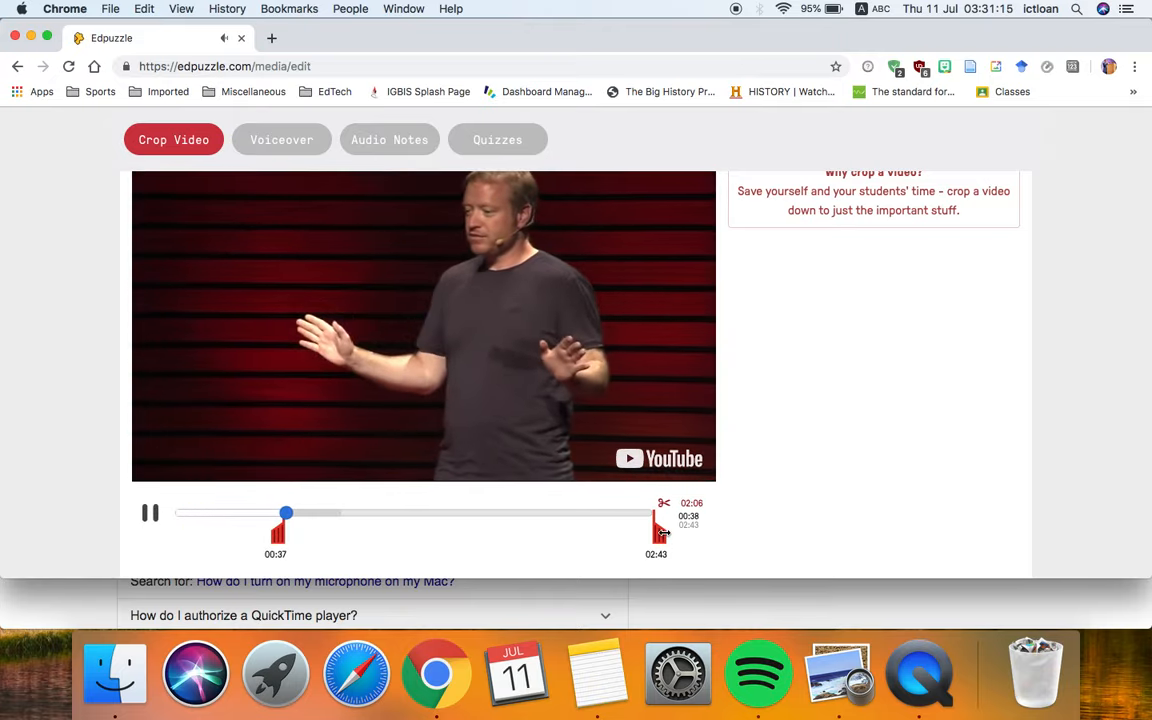
{"action": "left_click", "coordinate": [425, 333]}
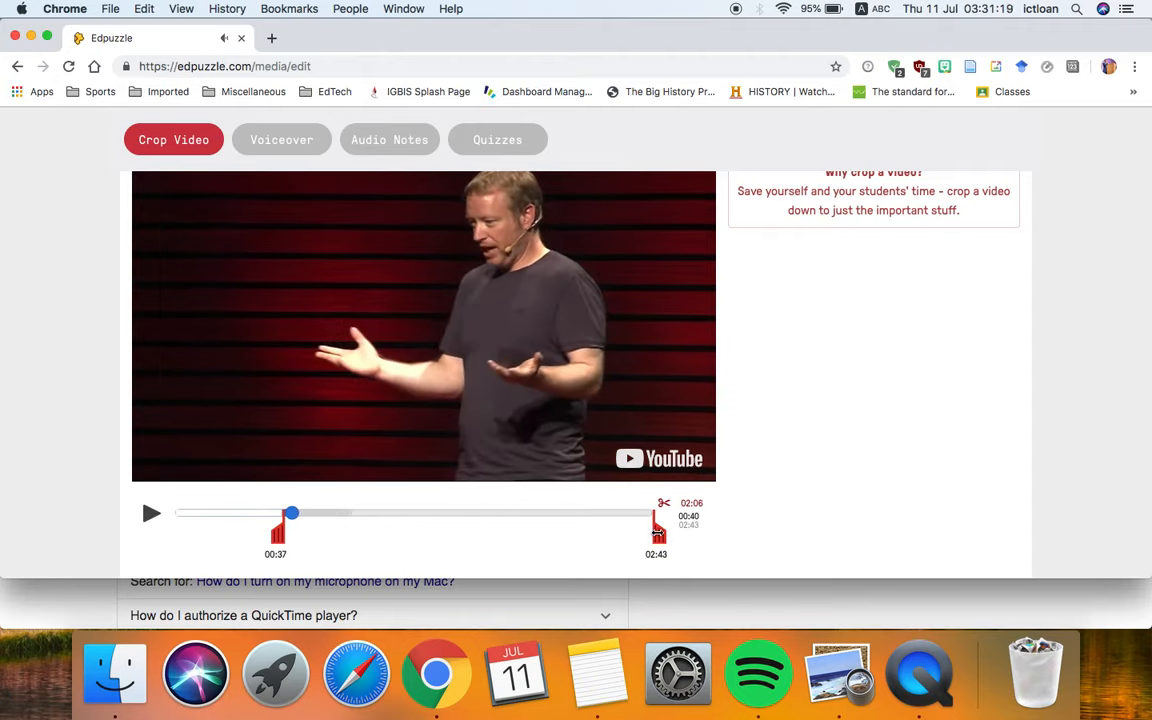
{"action": "left_click_drag", "start_coordinate": [658, 528], "coordinate": [553, 524]}
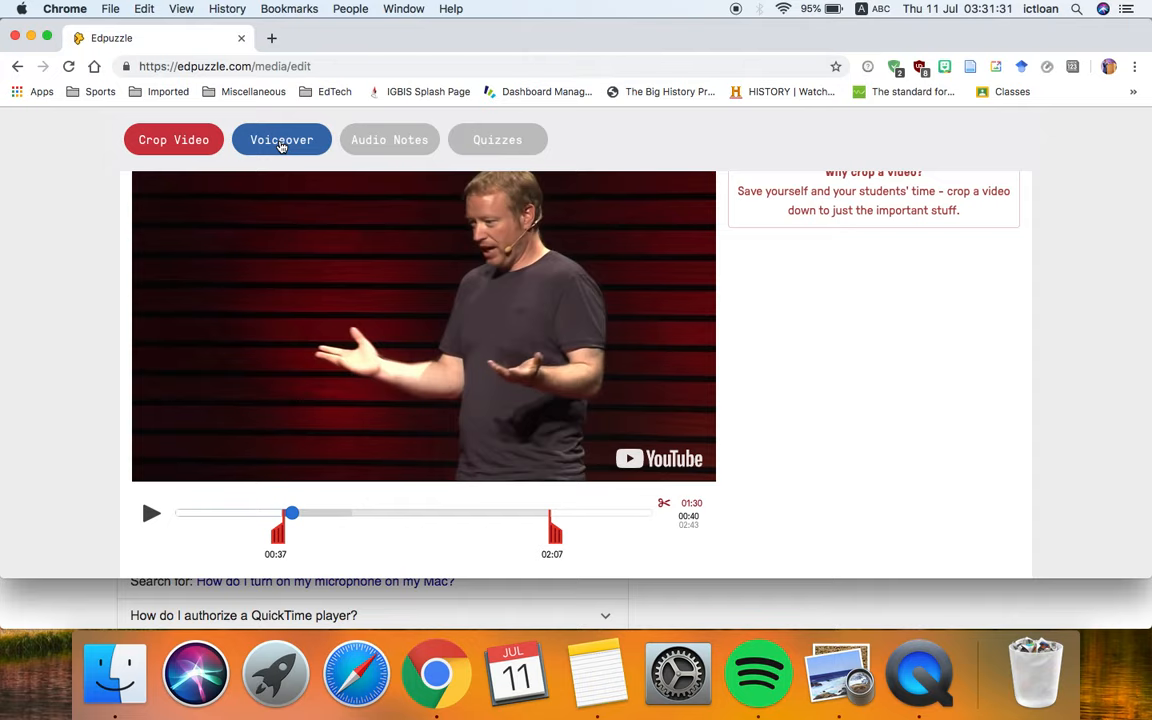
Step: Examine the Voiceover and Audio Notes options for the cropped video, including their recording controls
{"action": "left_click", "coordinate": [281, 140]}
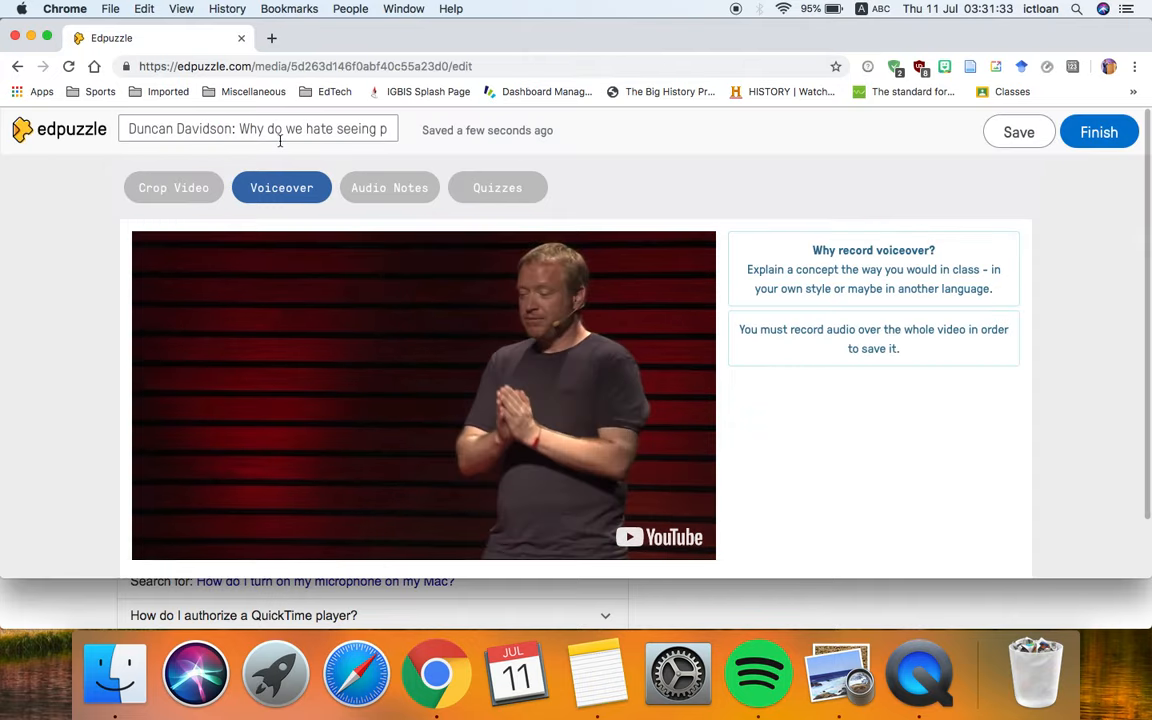
{"action": "scroll", "coordinate": [30, 308], "scroll_direction": "down", "scroll_amount": 1}
{"action": "scroll", "coordinate": [30, 308], "scroll_direction": "up", "scroll_amount": 1}
{"action": "scroll", "coordinate": [30, 308], "scroll_direction": "down", "scroll_amount": 1}
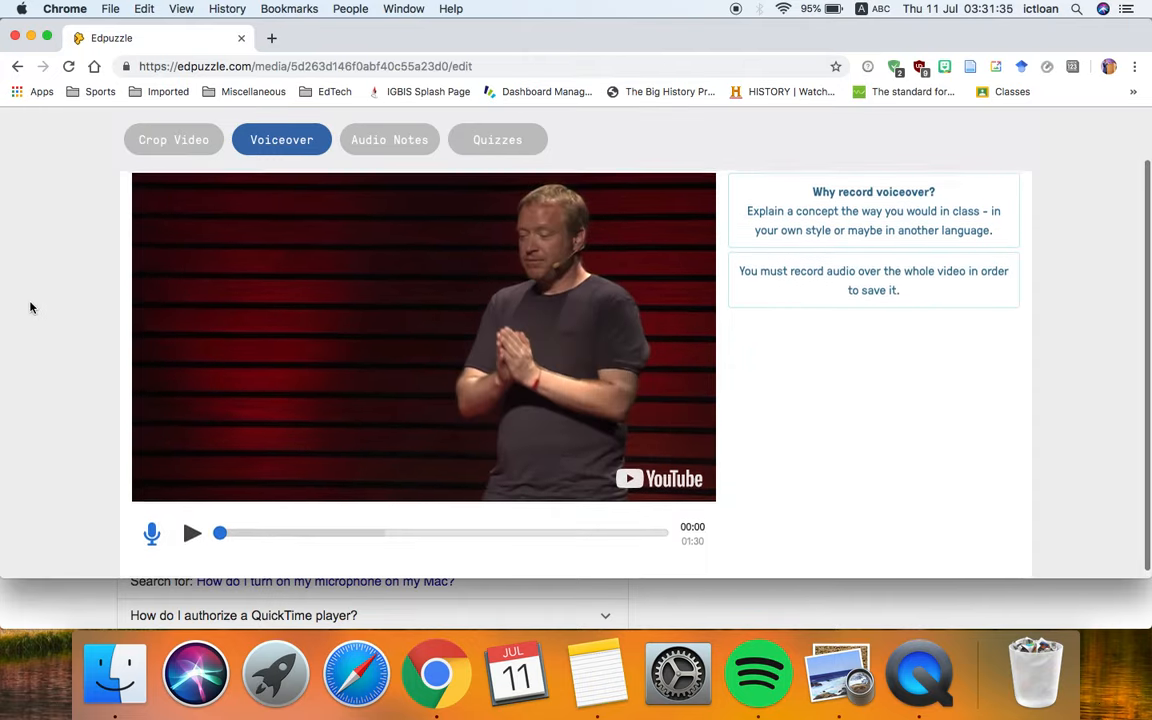
{"action": "scroll", "coordinate": [30, 308], "scroll_direction": "up", "scroll_amount": 1}
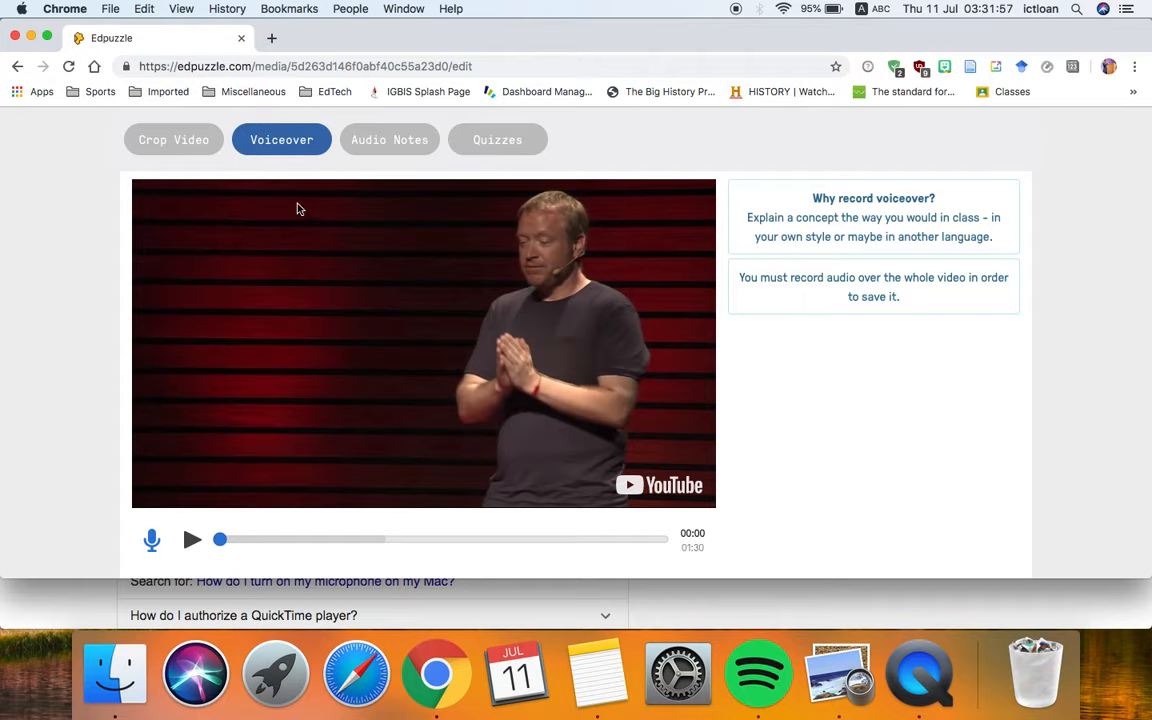
{"action": "left_click", "coordinate": [392, 141]}
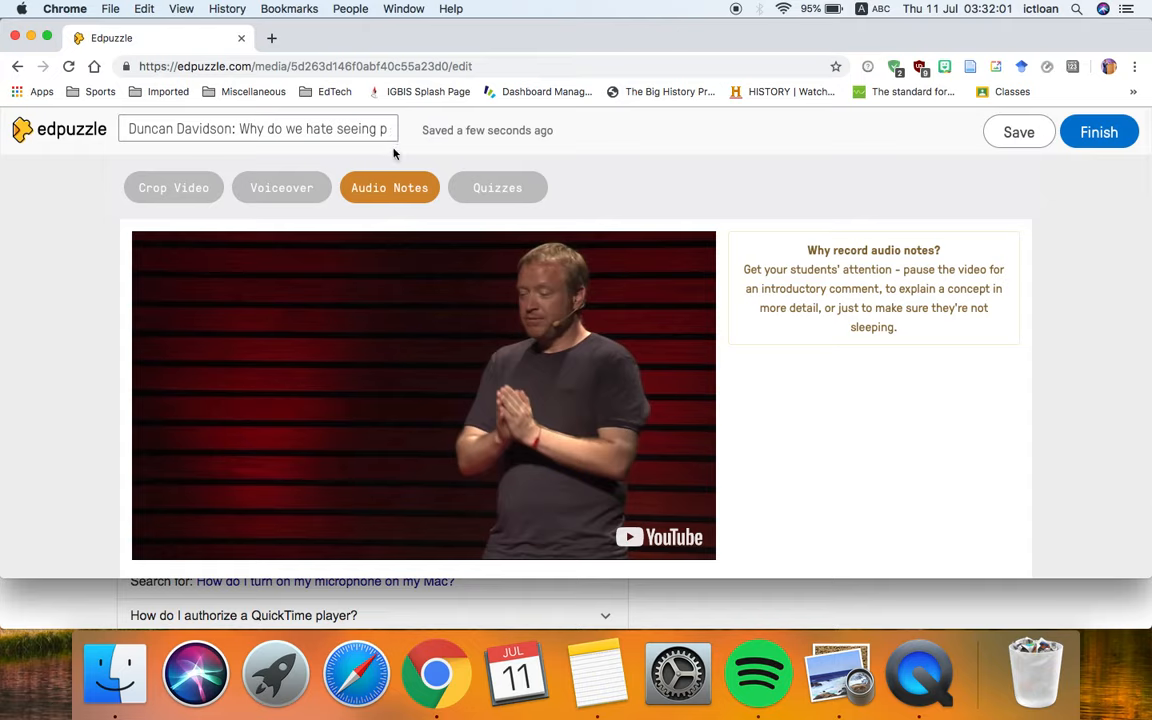
{"action": "scroll", "coordinate": [121, 327], "scroll_direction": "down", "scroll_amount": 2}
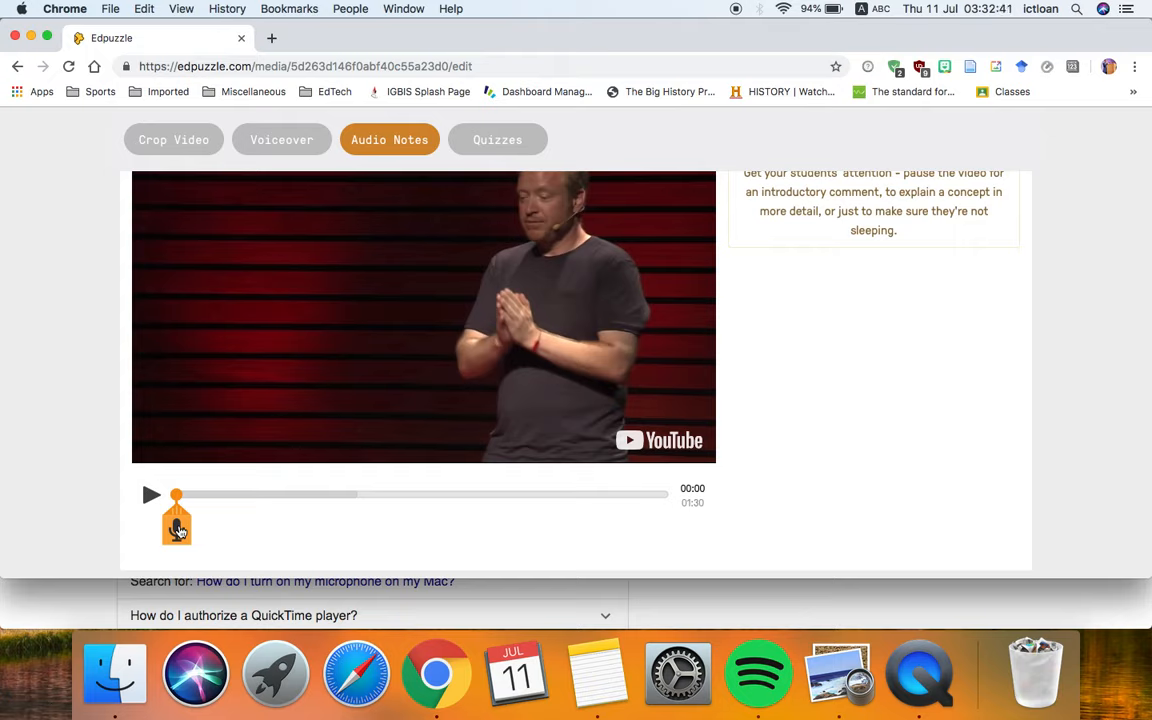
Step: Switch to Quizzes, play the cropped video and insert a question at 00:04
{"action": "left_click", "coordinate": [513, 142]}
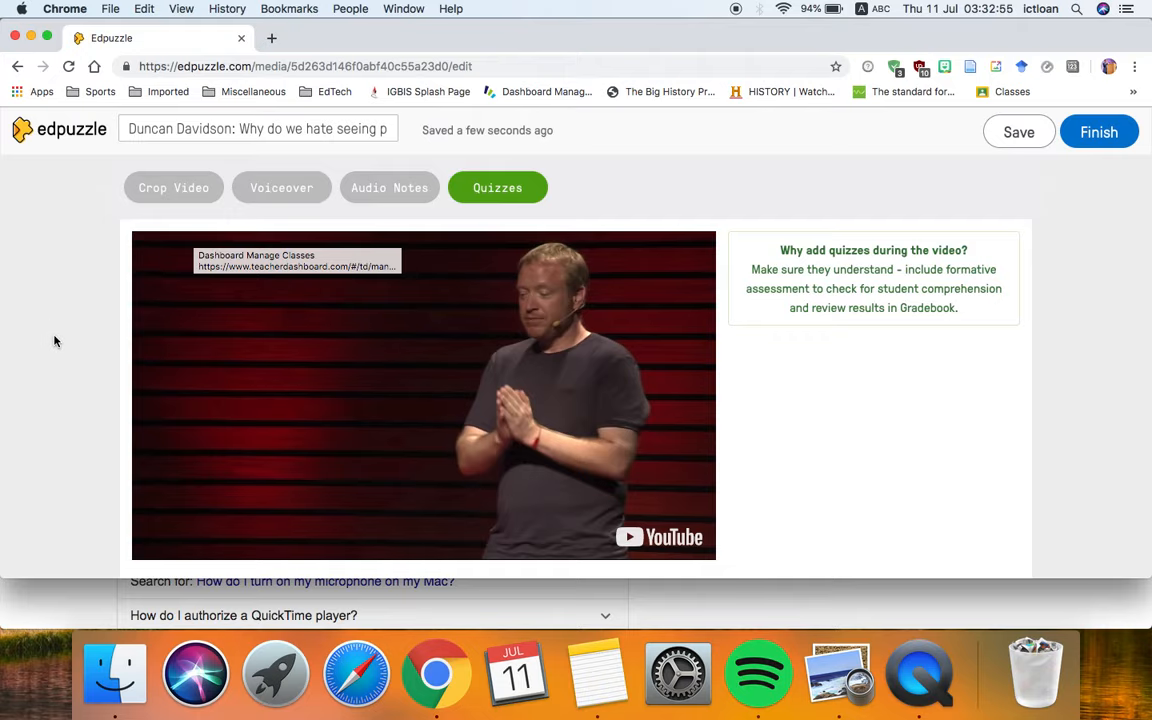
{"action": "scroll", "coordinate": [55, 342], "scroll_direction": "down", "scroll_amount": 2}
{"action": "scroll", "coordinate": [55, 342], "scroll_direction": "down", "scroll_amount": 1}
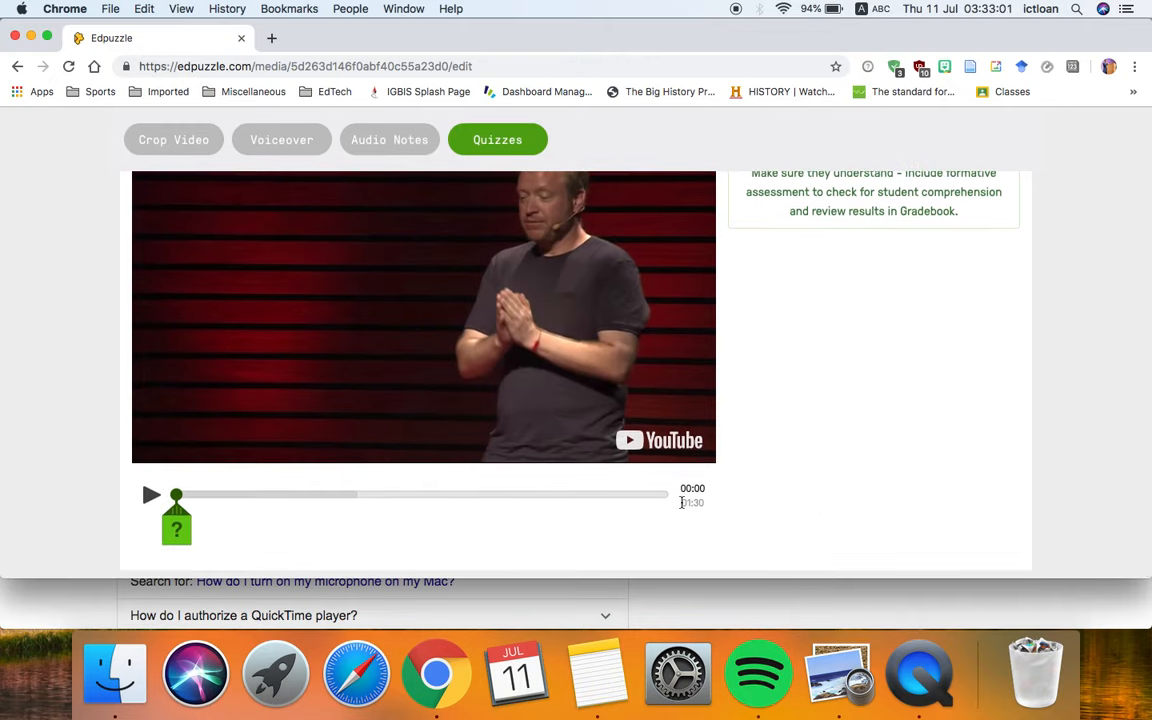
{"action": "left_click_drag", "start_coordinate": [681, 502], "coordinate": [712, 509]}
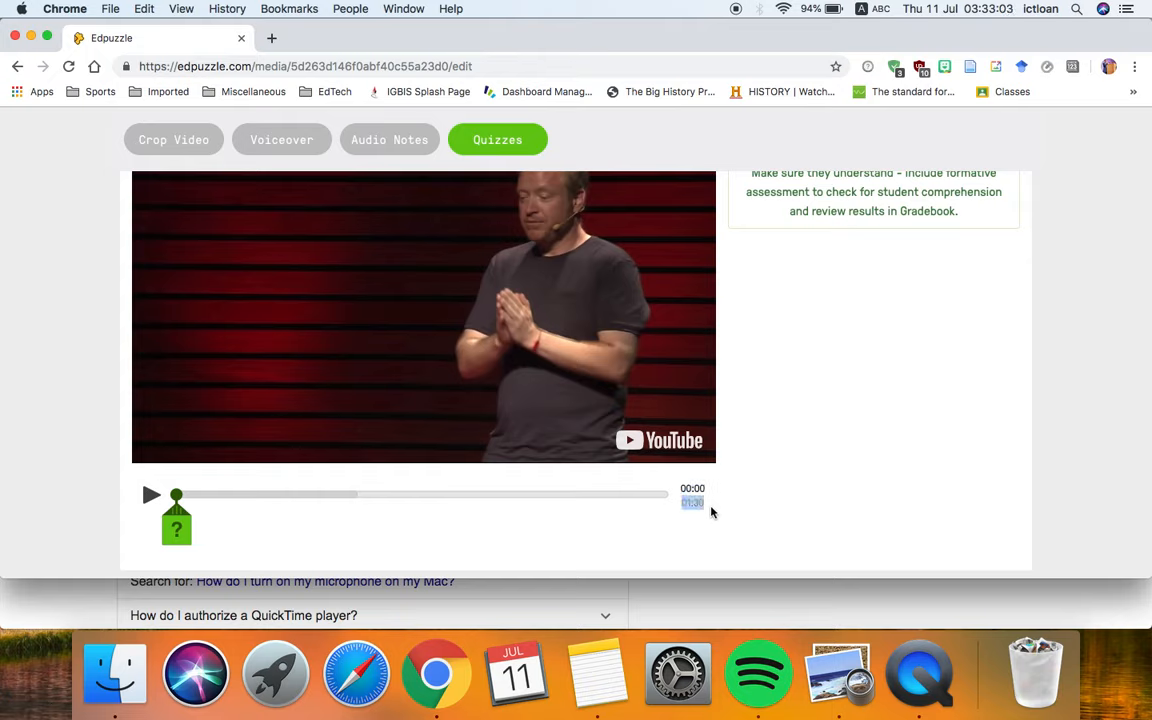
{"action": "left_click", "coordinate": [501, 529]}
{"action": "left_click", "coordinate": [150, 497]}
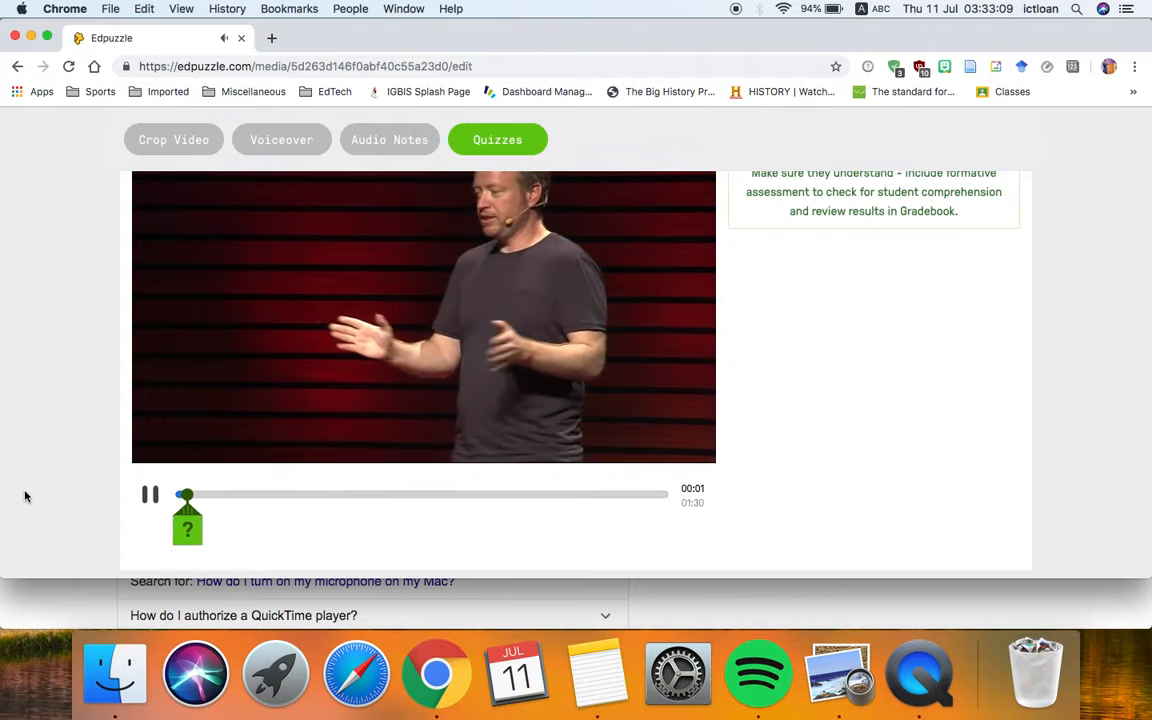
{"action": "left_click", "coordinate": [197, 529]}
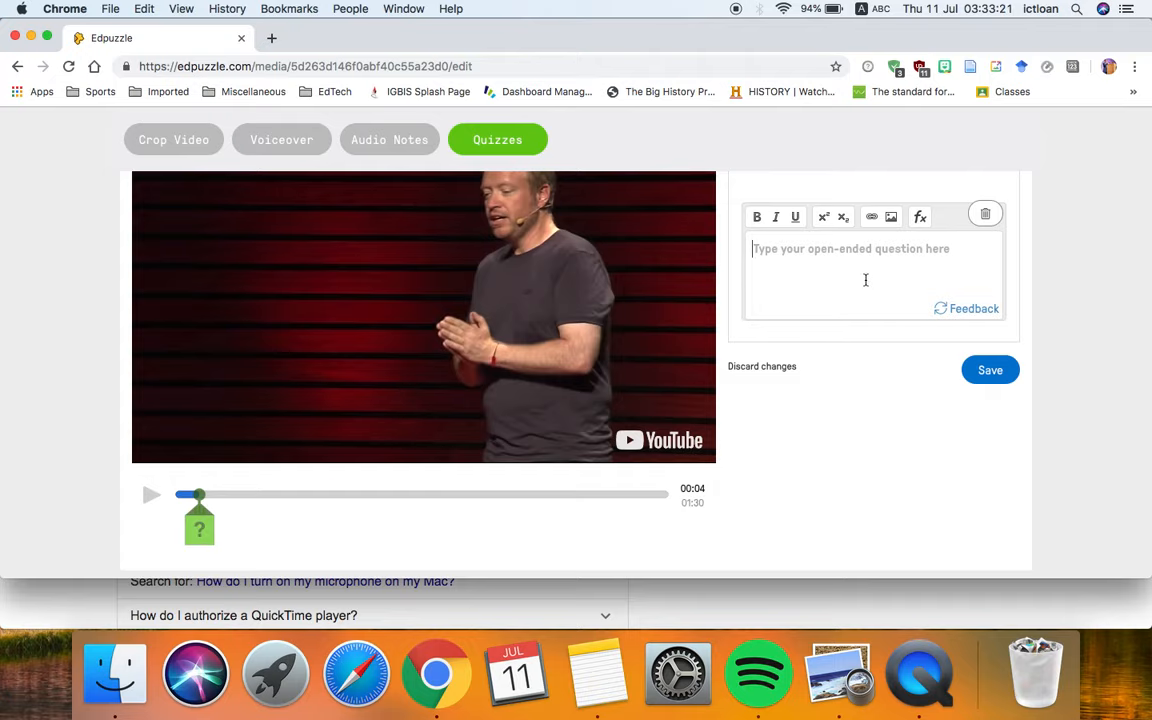
Step: Look through the open-ended, multiple-choice and comment forms available for the quiz question
{"action": "scroll", "coordinate": [866, 280], "scroll_direction": "up", "scroll_amount": 2}
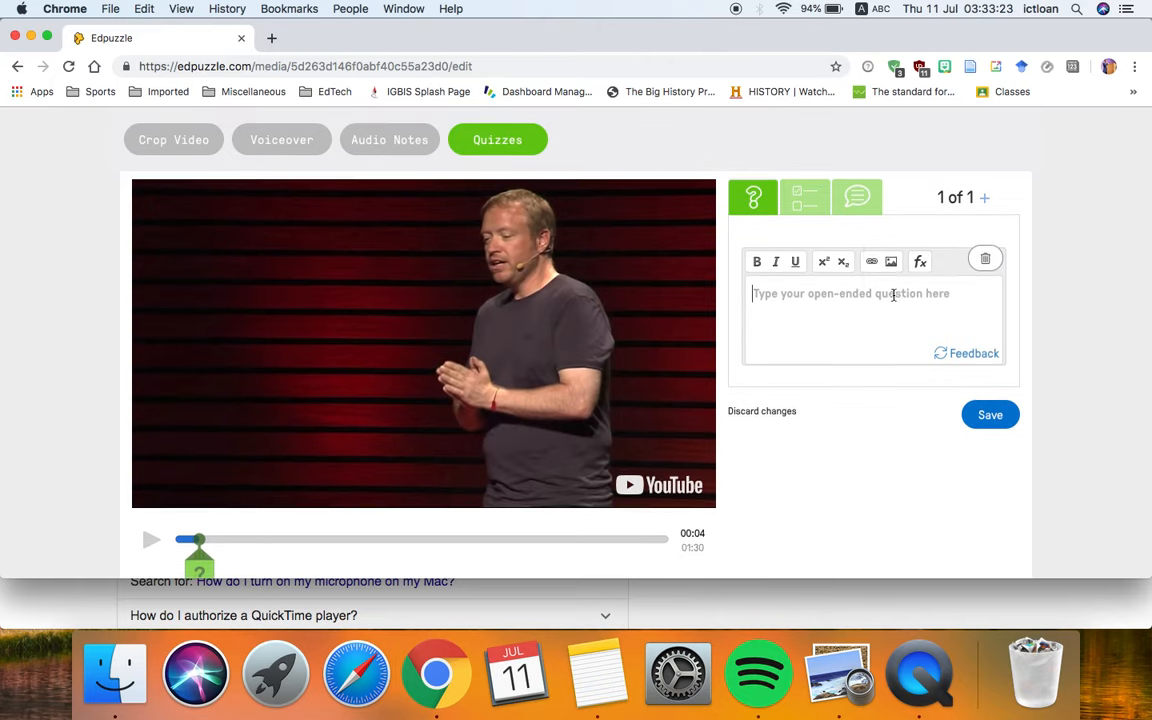
{"action": "scroll", "coordinate": [300, 515], "scroll_direction": "down", "scroll_amount": 2}
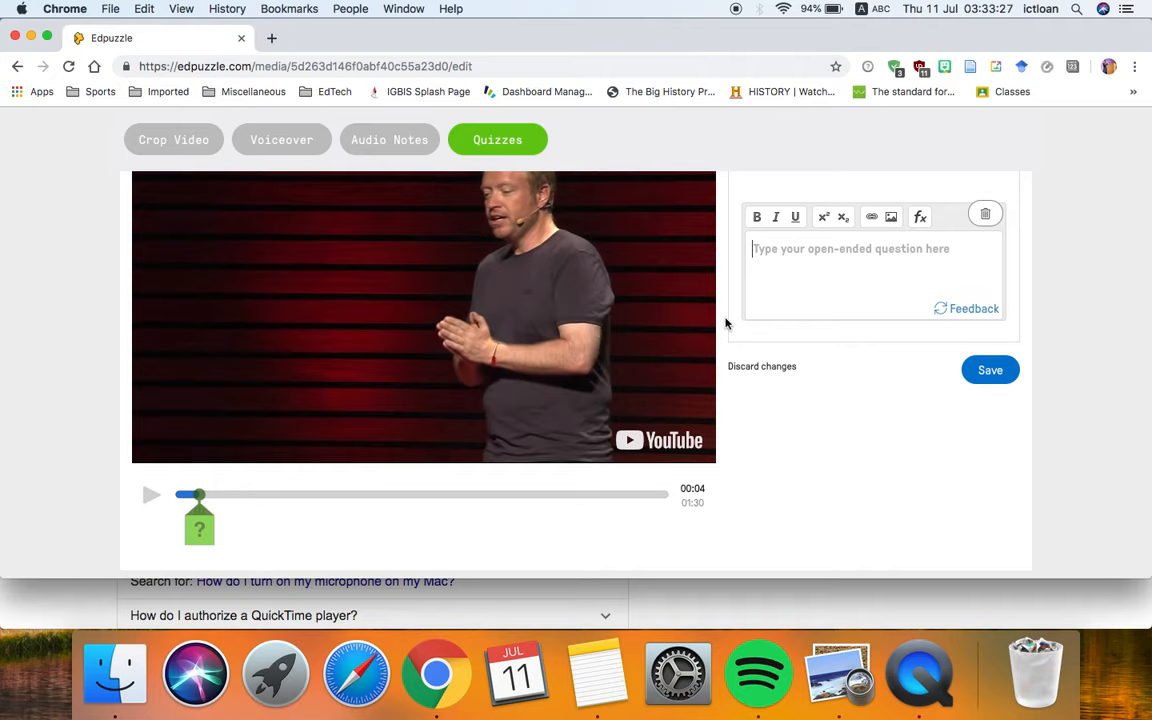
{"action": "scroll", "coordinate": [860, 268], "scroll_direction": "up", "scroll_amount": 3}
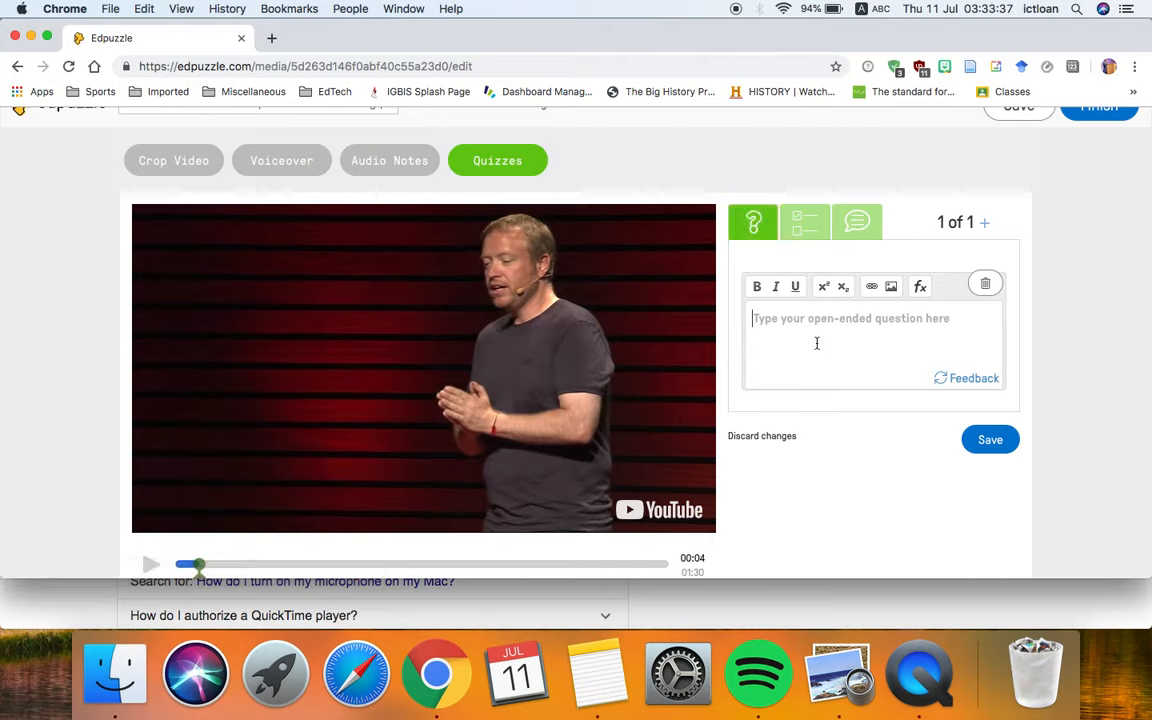
{"action": "left_click", "coordinate": [815, 230]}
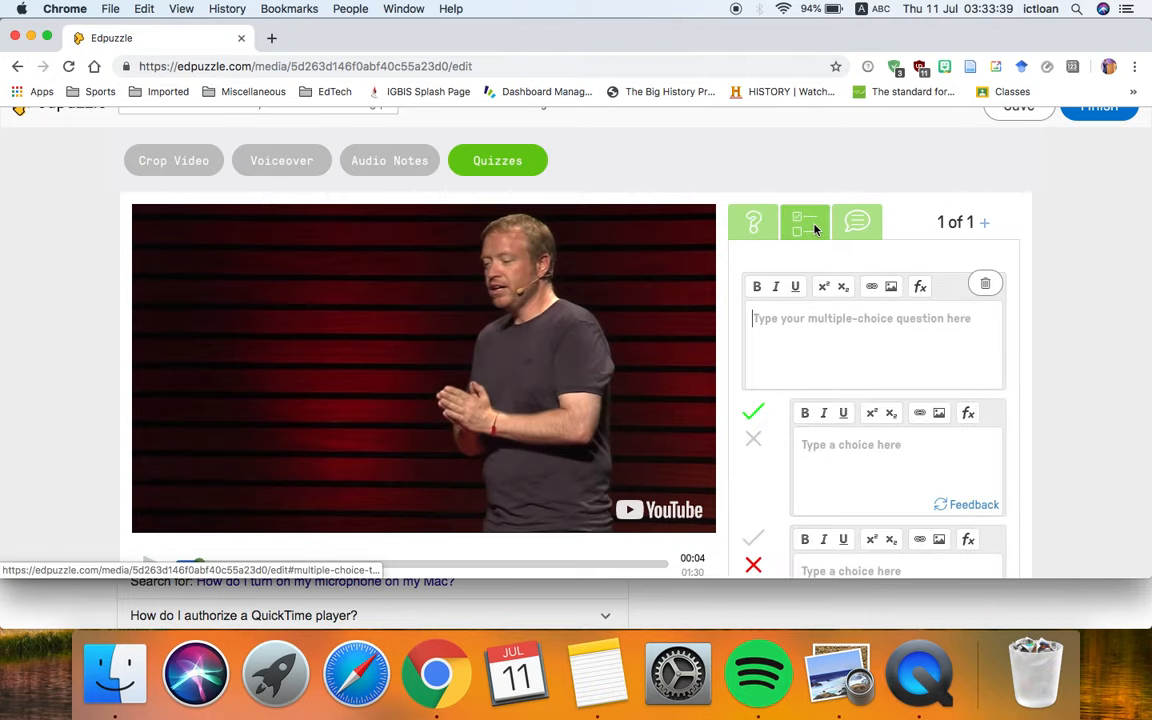
{"action": "scroll", "coordinate": [828, 414], "scroll_direction": "down", "scroll_amount": 2}
{"action": "scroll", "coordinate": [830, 424], "scroll_direction": "up", "scroll_amount": 2}
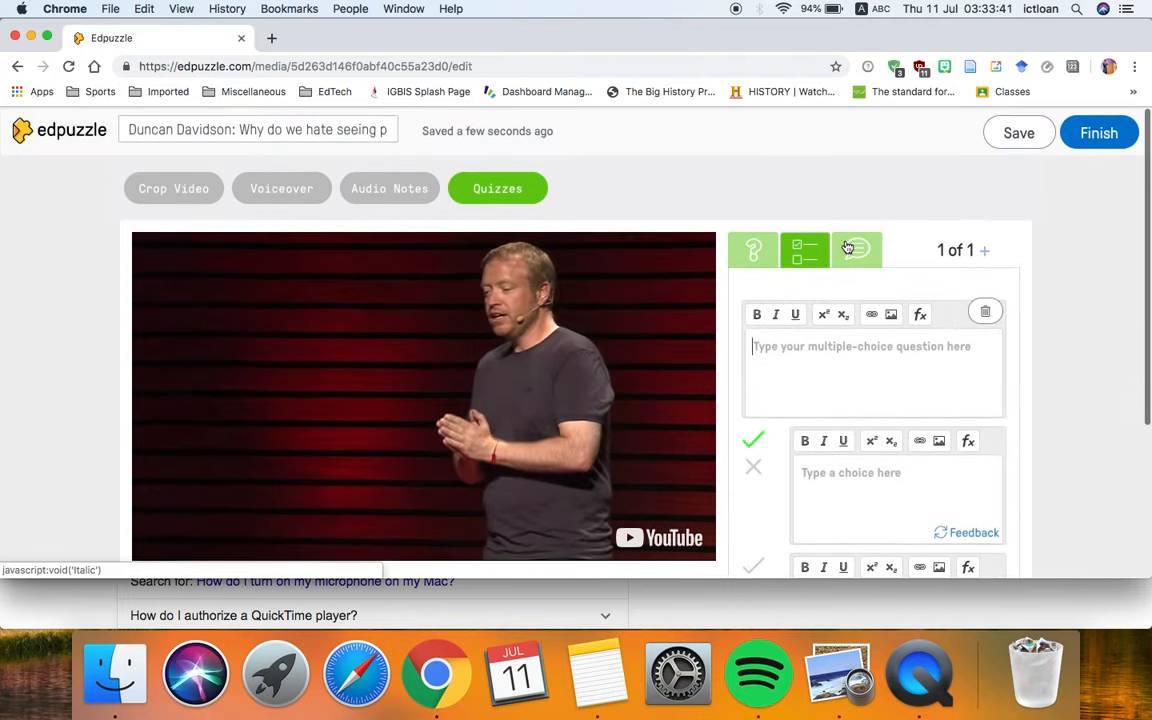
{"action": "left_click", "coordinate": [860, 250]}
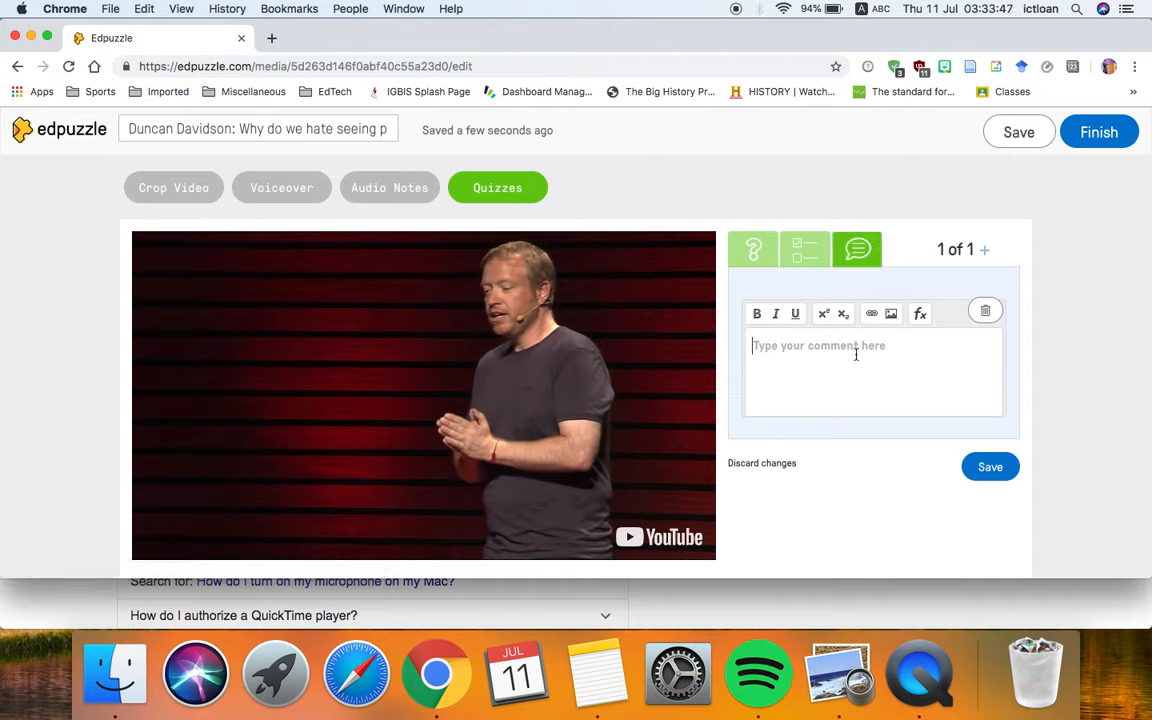
Step: Make the quiz item multiple-choice and enter the question "Do you like this video?"
{"action": "left_click", "coordinate": [789, 252]}
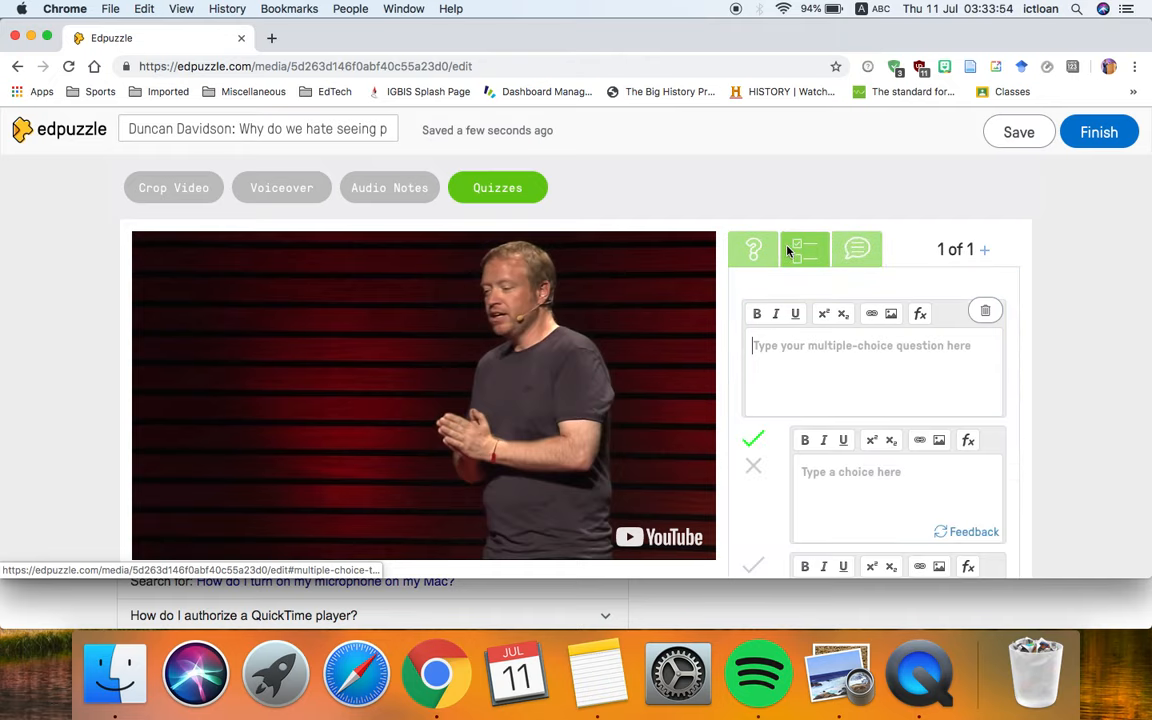
{"action": "left_click", "coordinate": [845, 350]}
{"action": "type", "text": "Do "}
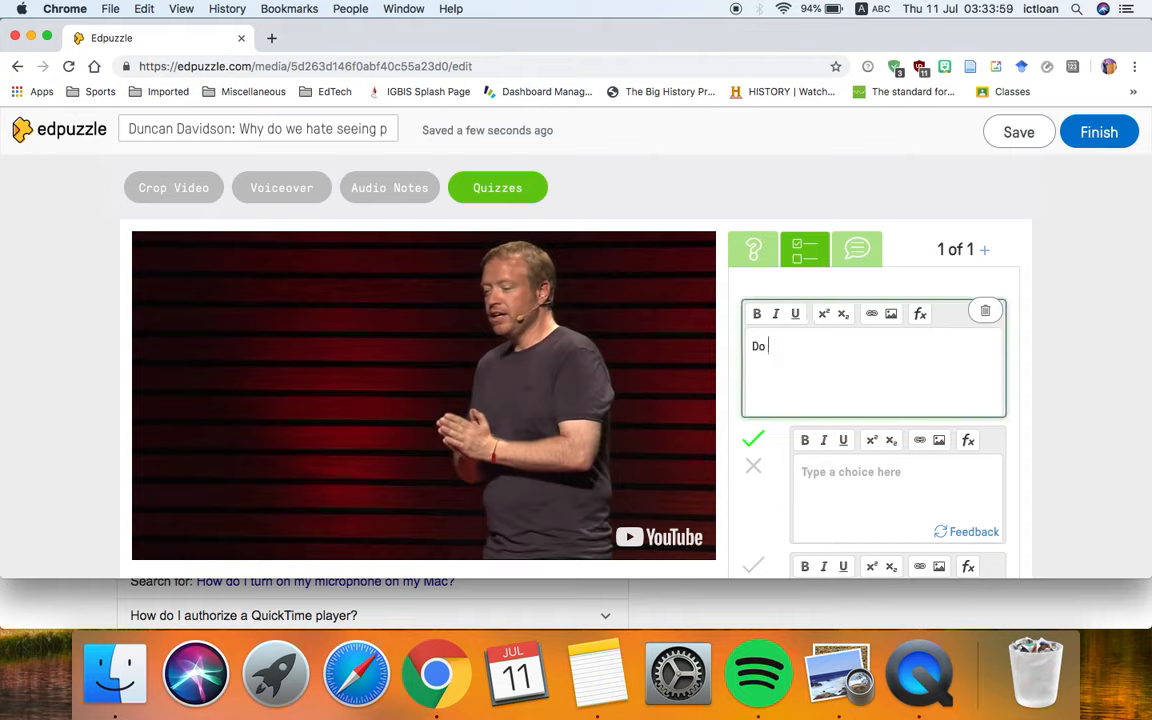
{"action": "type", "text": "you like this video?"}
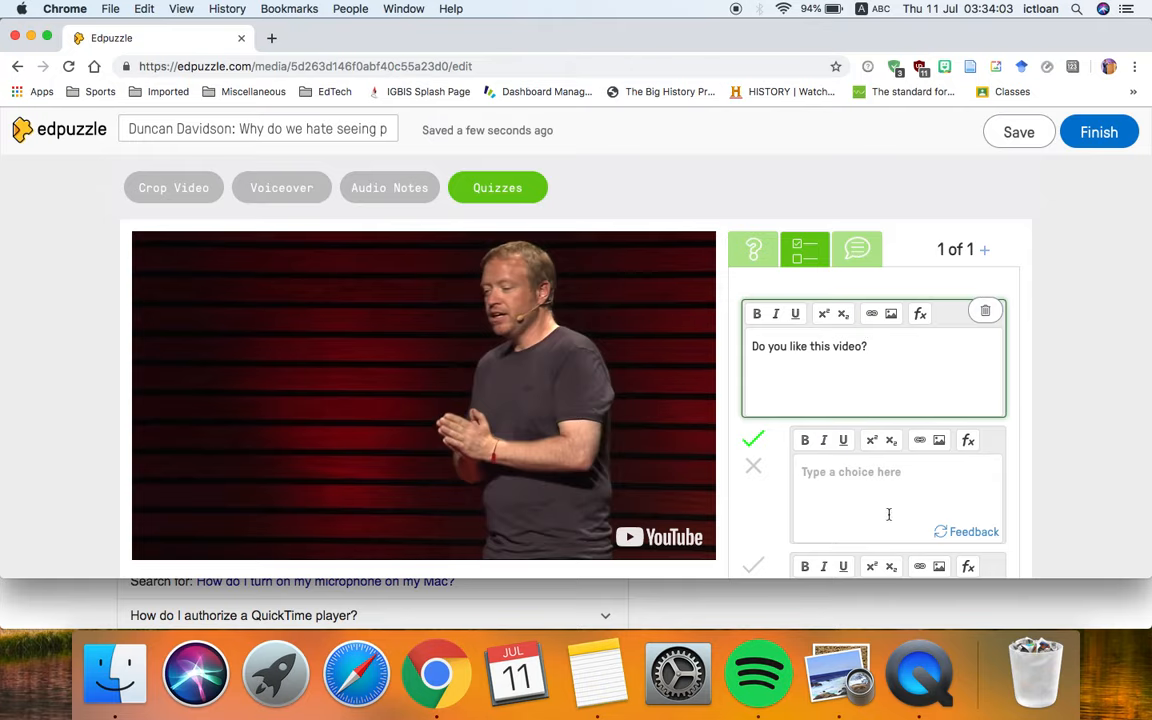
Step: Enter "Yes" as the correct answer choice and "No" as the incorrect one
{"action": "left_click", "coordinate": [884, 496]}
{"action": "type", "text": "Yes"}
{"action": "scroll", "coordinate": [880, 470], "scroll_direction": "down", "scroll_amount": 3}
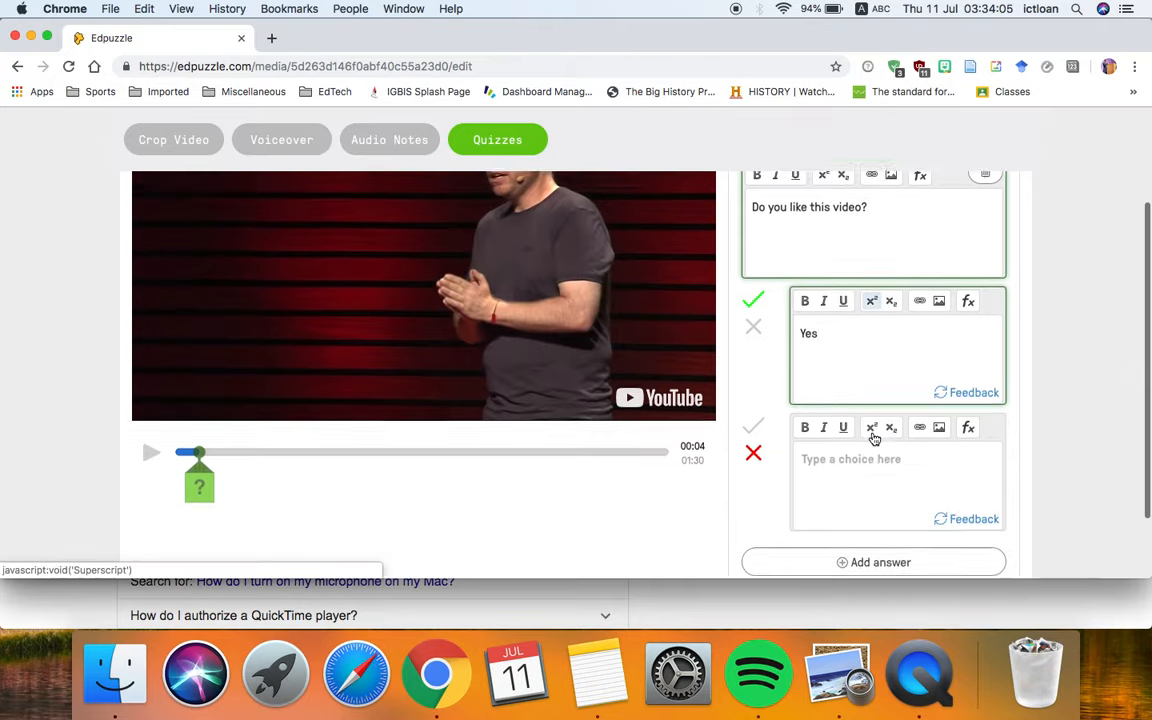
{"action": "scroll", "coordinate": [874, 438], "scroll_direction": "down", "scroll_amount": 1}
{"action": "left_click", "coordinate": [856, 424]}
{"action": "type", "text": "No"}
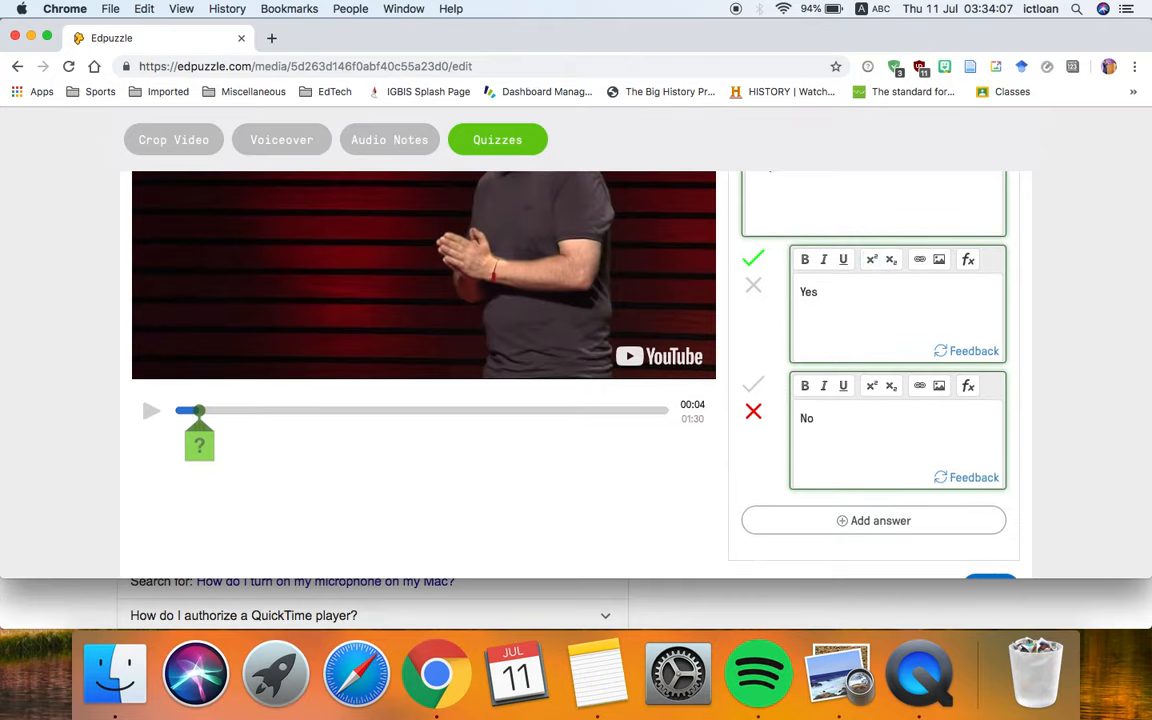
{"action": "scroll", "coordinate": [1100, 380], "scroll_direction": "up", "scroll_amount": 2}
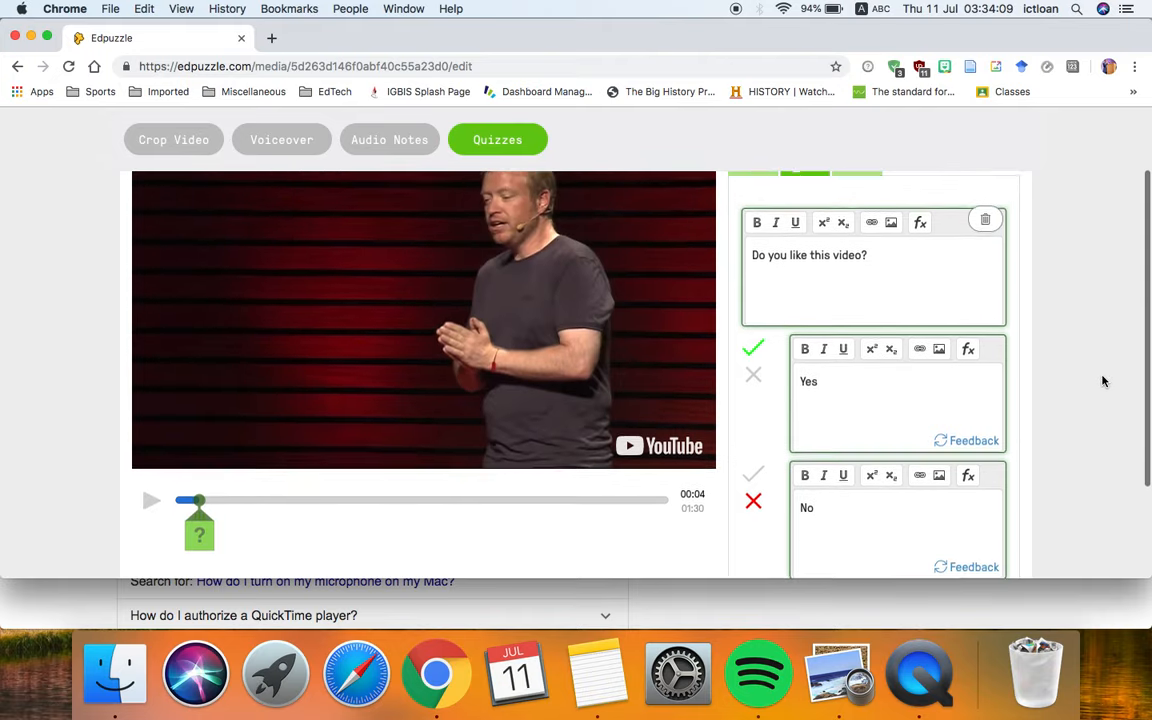
Step: Save the multiple-choice question "Do you like this video?" with "Yes" marked as the correct answer
{"action": "left_click", "coordinate": [755, 321]}
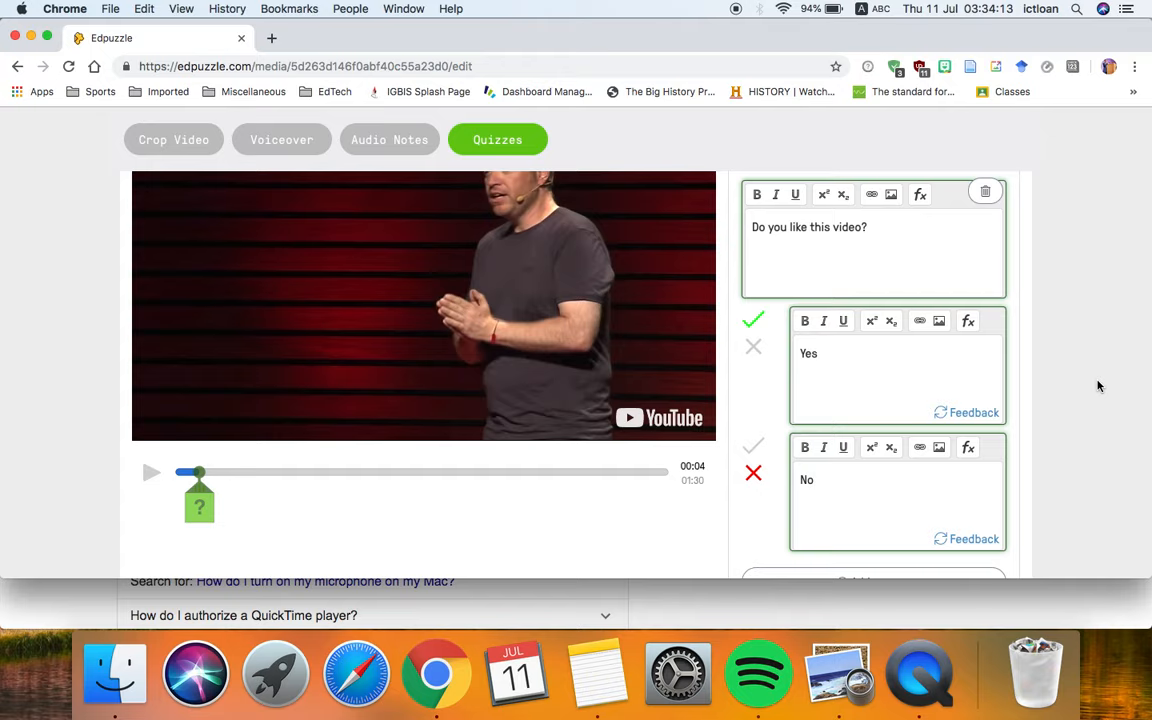
{"action": "scroll", "coordinate": [1093, 386], "scroll_direction": "up", "scroll_amount": 2}
{"action": "scroll", "coordinate": [1093, 386], "scroll_direction": "down", "scroll_amount": 3}
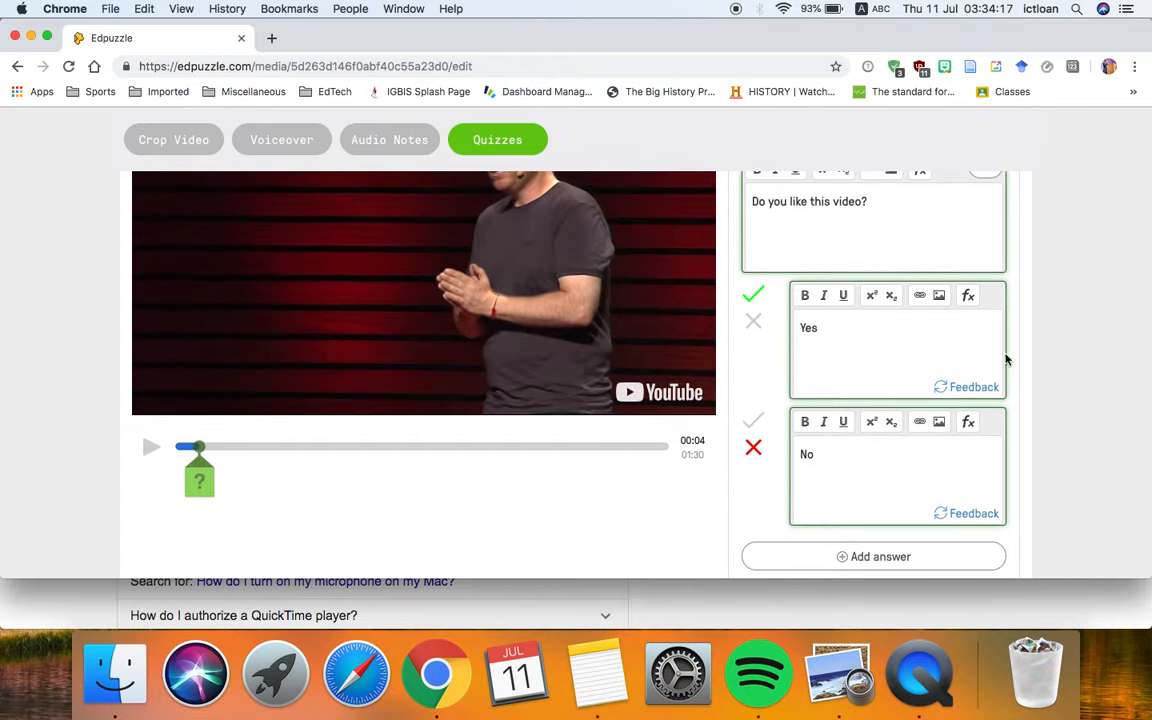
{"action": "scroll", "coordinate": [1090, 442], "scroll_direction": "down", "scroll_amount": 3}
{"action": "scroll", "coordinate": [1094, 444], "scroll_direction": "up", "scroll_amount": 3}
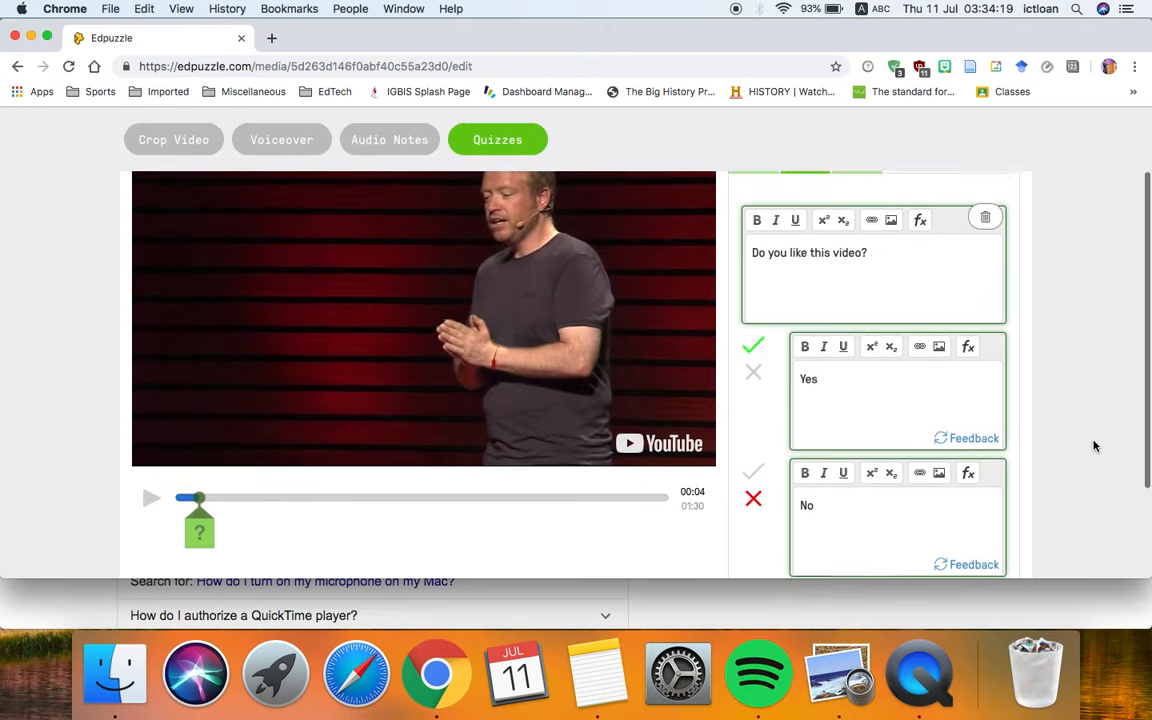
{"action": "scroll", "coordinate": [1094, 444], "scroll_direction": "down", "scroll_amount": 3}
{"action": "left_click", "coordinate": [988, 545]}
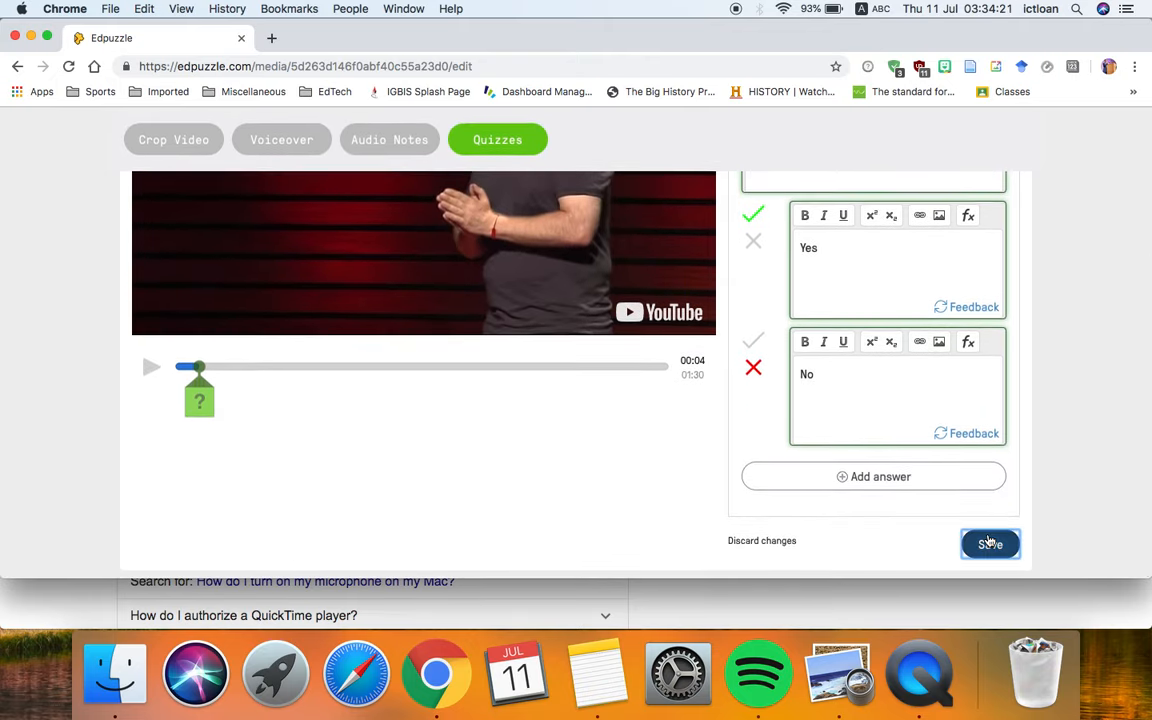
{"action": "scroll", "coordinate": [1065, 364], "scroll_direction": "up", "scroll_amount": 4}
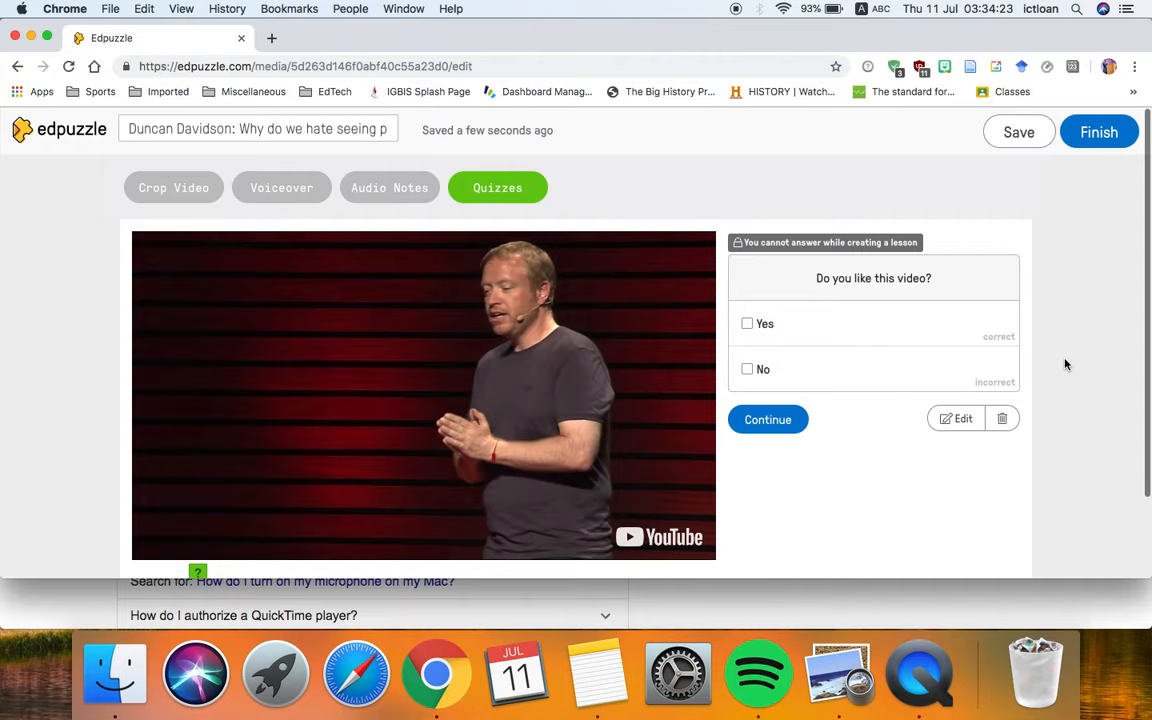
Step: Continue past the saved question to resume the video, and pause playback at 00:05
{"action": "scroll", "coordinate": [1065, 364], "scroll_direction": "down", "scroll_amount": 2}
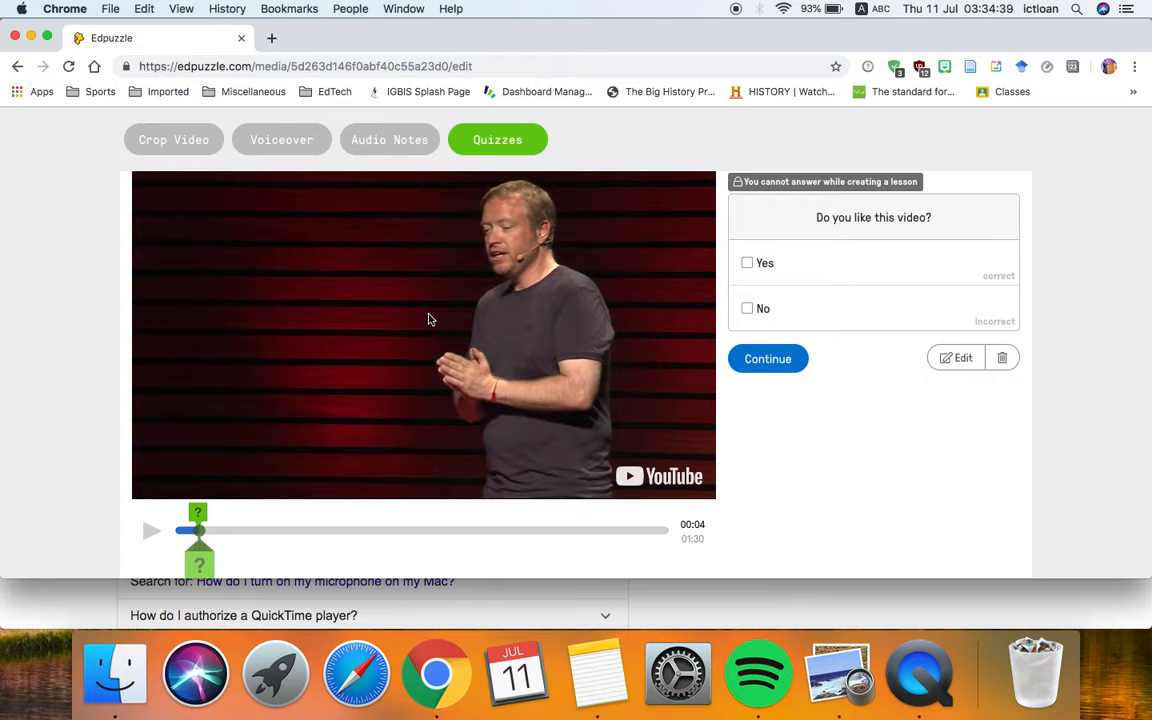
{"action": "left_click", "coordinate": [768, 360]}
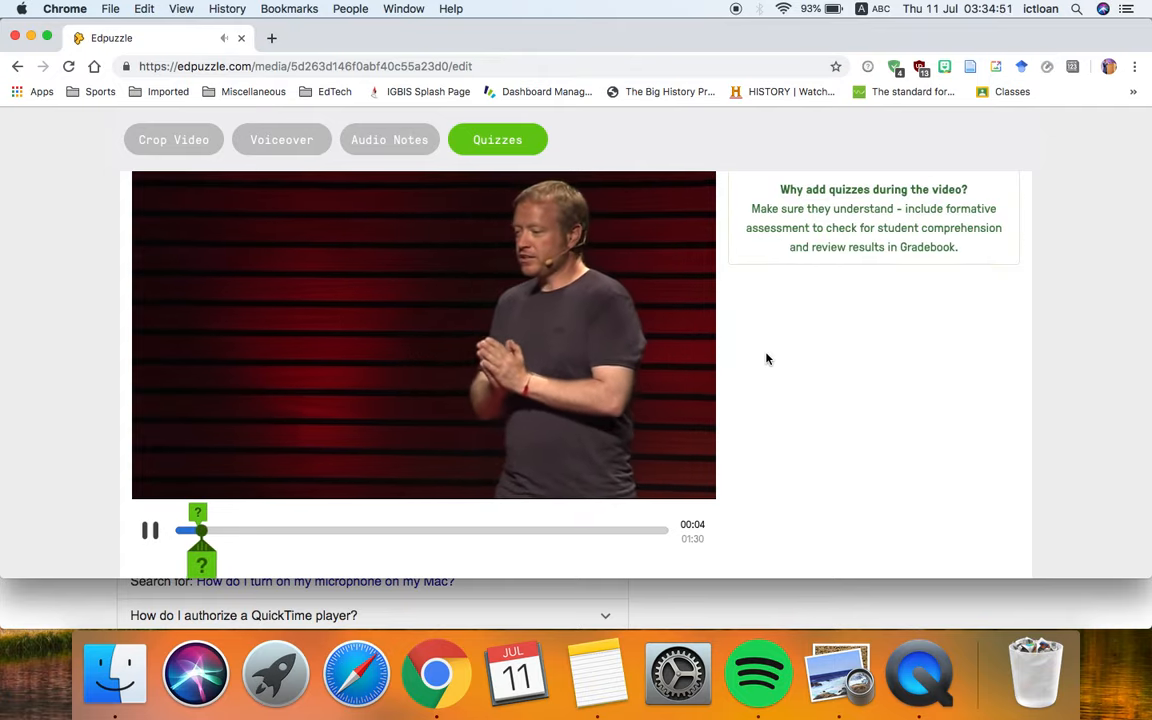
{"action": "left_click", "coordinate": [475, 330]}
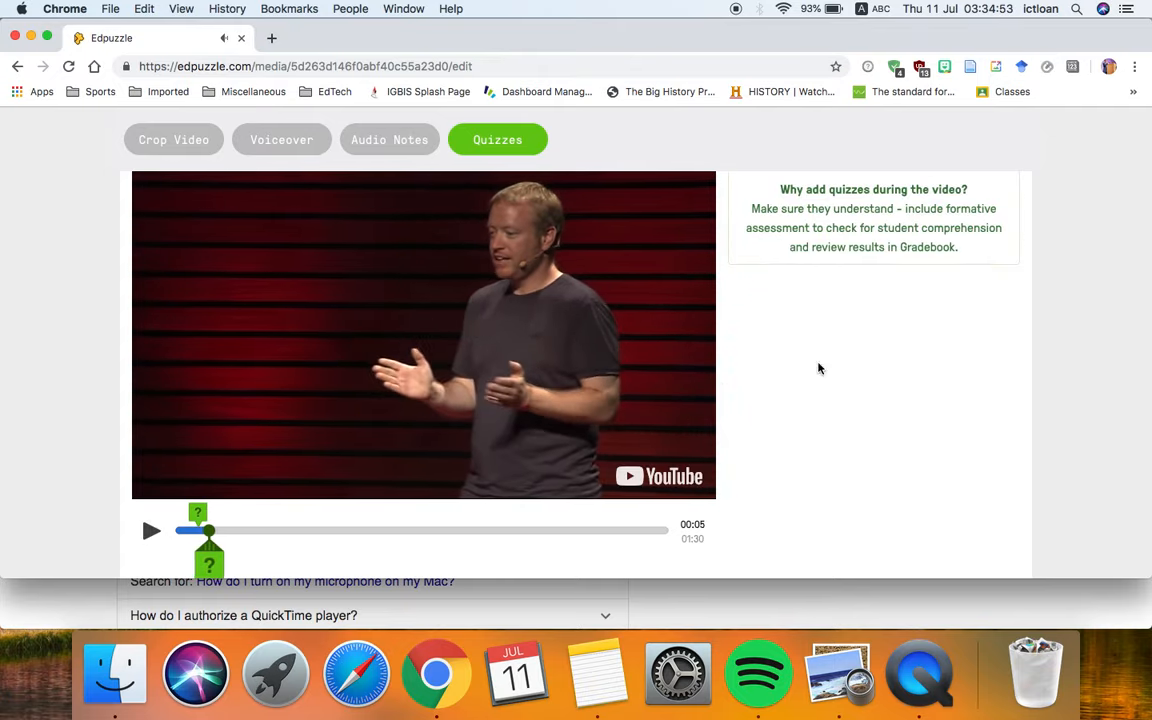
{"action": "scroll", "coordinate": [908, 380], "scroll_direction": "up", "scroll_amount": 3}
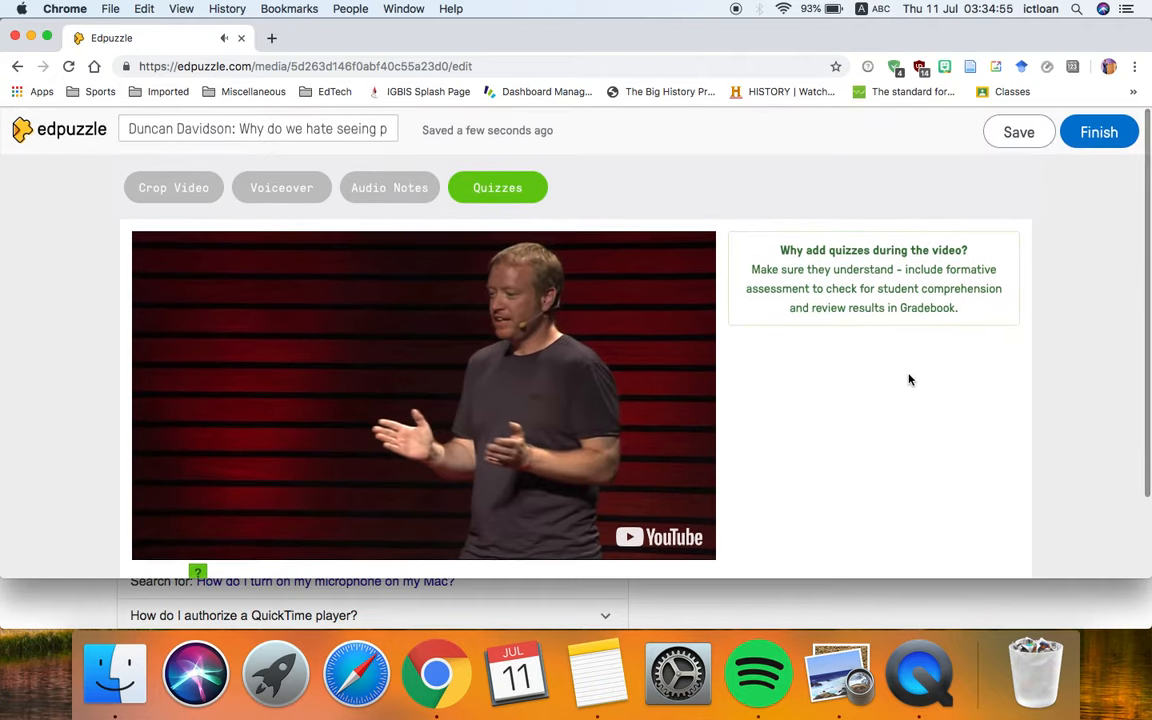
{"action": "scroll", "coordinate": [908, 380], "scroll_direction": "down", "scroll_amount": 3}
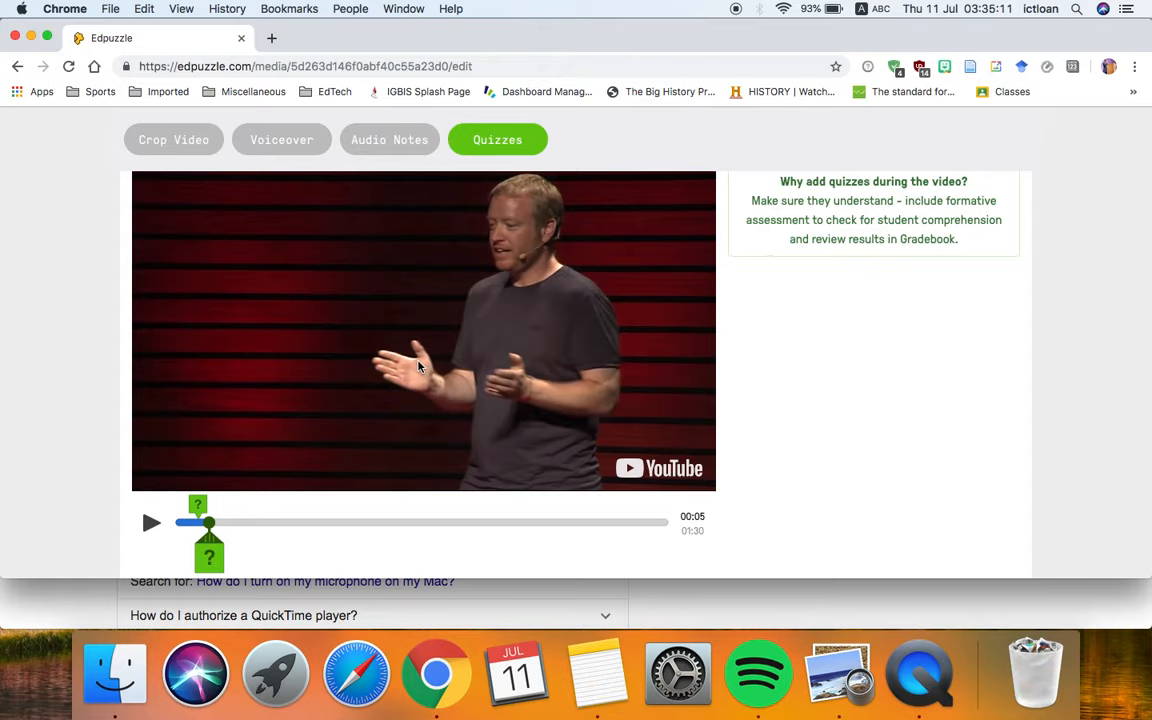
Step: Save the lesson and finish editing to bring up its class assignment options
{"action": "scroll", "coordinate": [514, 312], "scroll_direction": "up", "scroll_amount": 2}
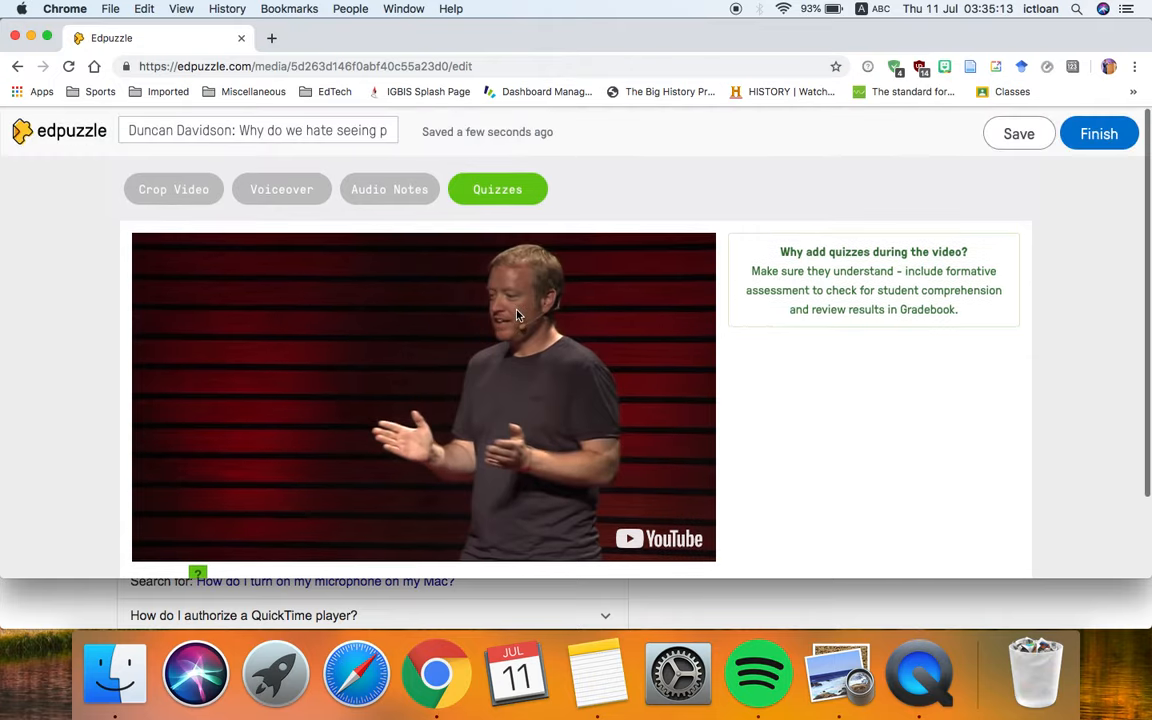
{"action": "left_click", "coordinate": [1016, 143]}
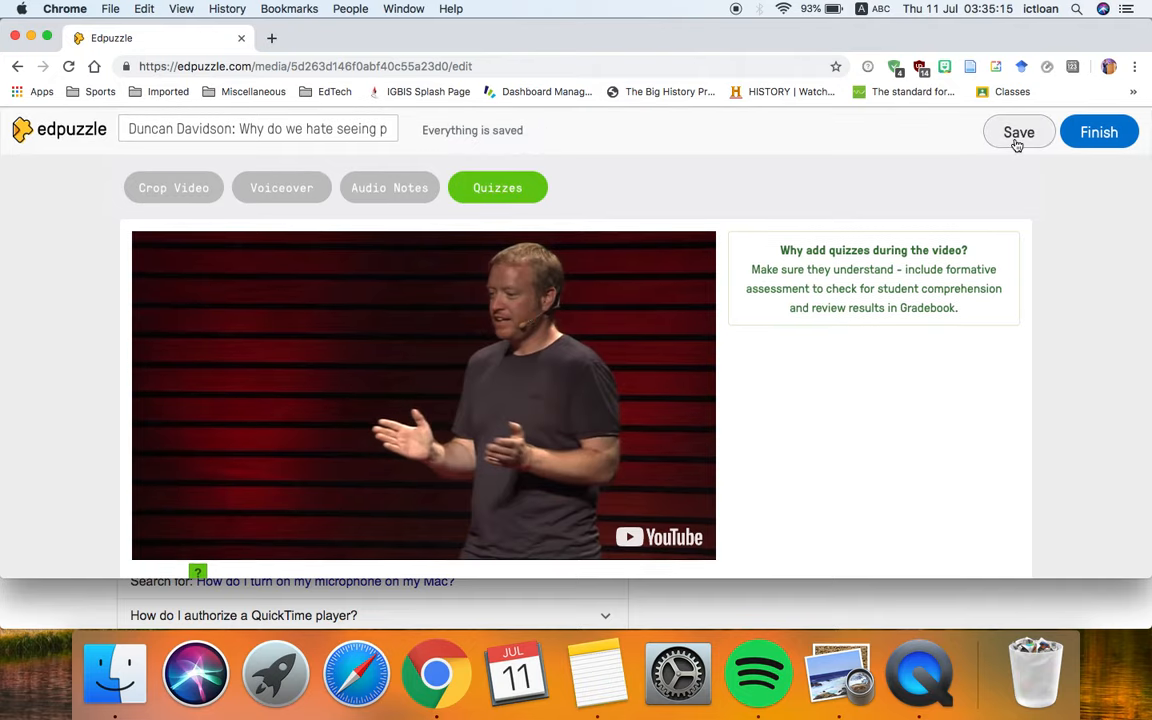
{"action": "left_click", "coordinate": [1099, 137]}
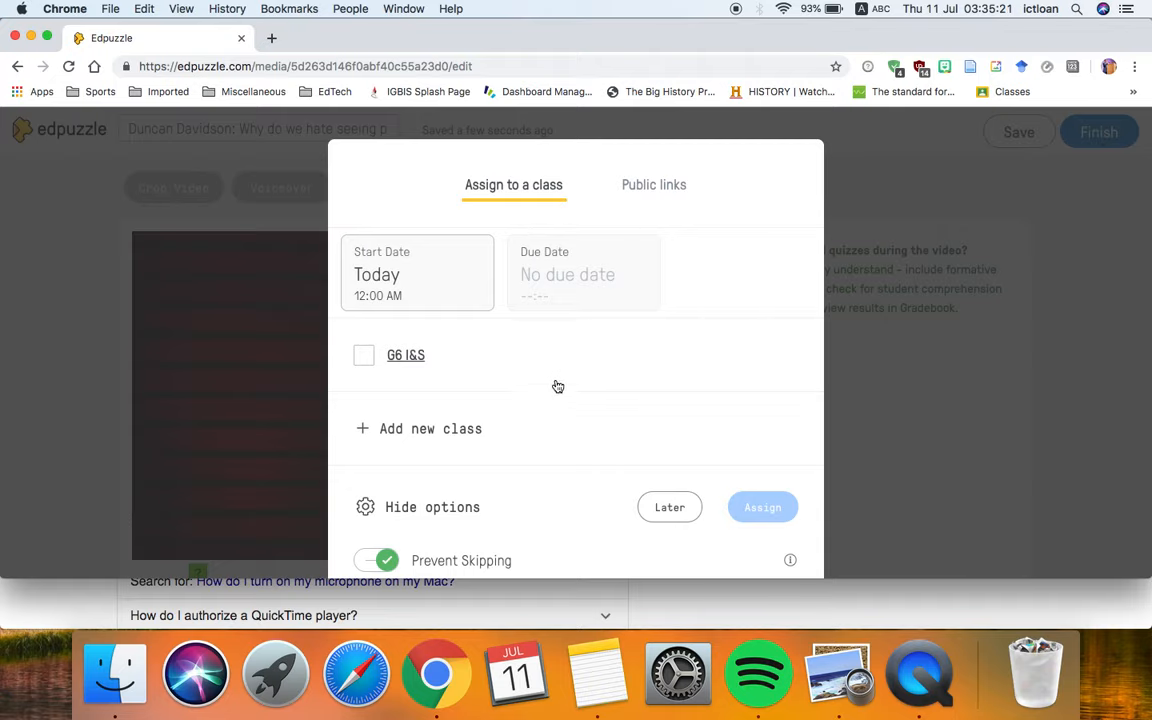
Step: Review the start date, due date and playback options, and select the class "G6 I&S" for the assignment
{"action": "scroll", "coordinate": [565, 390], "scroll_direction": "down", "scroll_amount": 3}
{"action": "scroll", "coordinate": [571, 393], "scroll_direction": "up", "scroll_amount": 3}
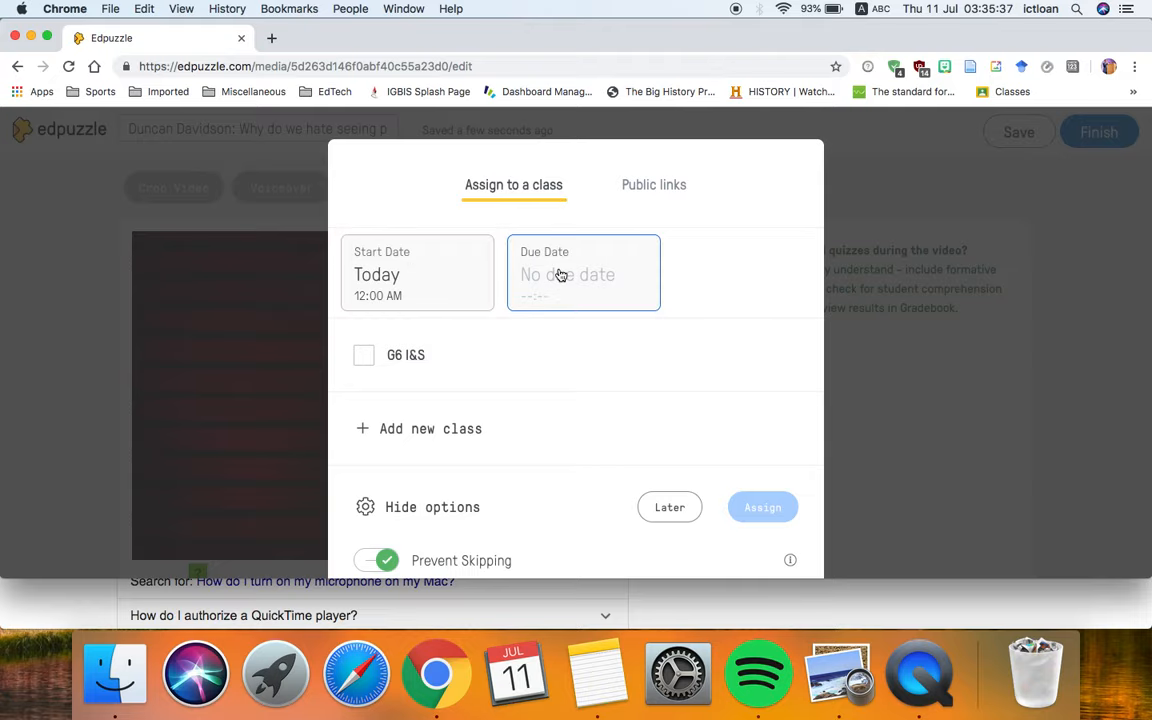
{"action": "scroll", "coordinate": [561, 275], "scroll_direction": "down", "scroll_amount": 3}
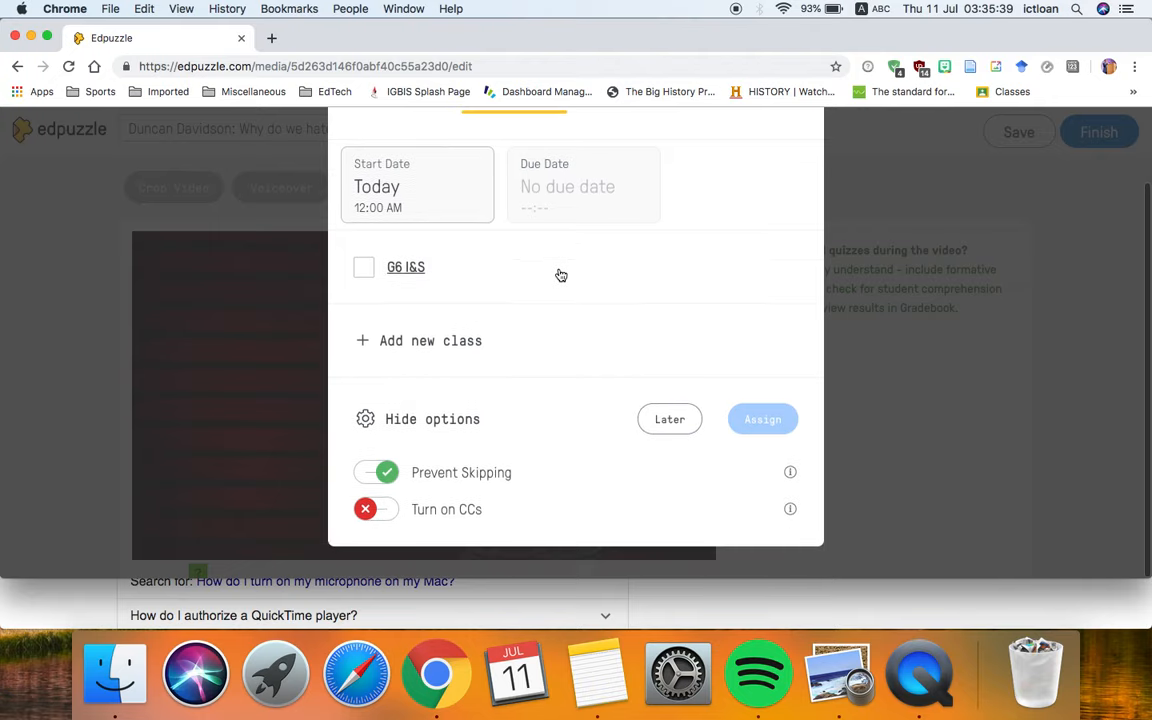
{"action": "left_click", "coordinate": [366, 269]}
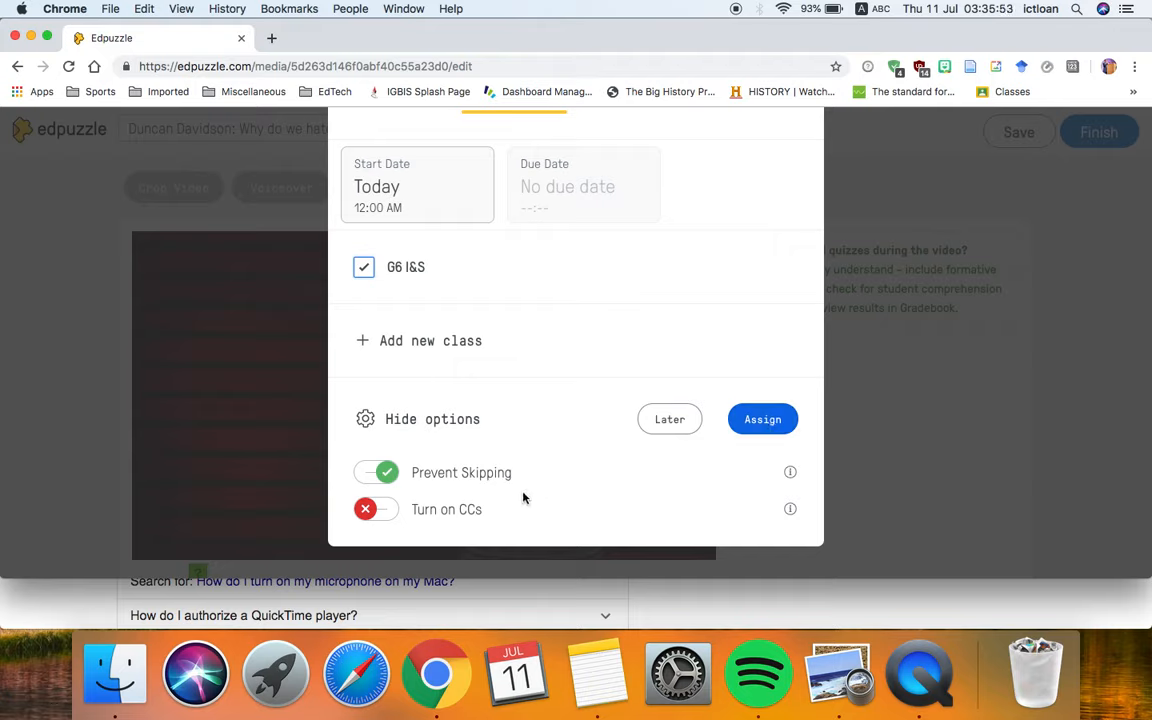
Step: Turn on CCs for the assignment, and try Prevent Skipping off and on, leaving it enabled
{"action": "left_click", "coordinate": [372, 472]}
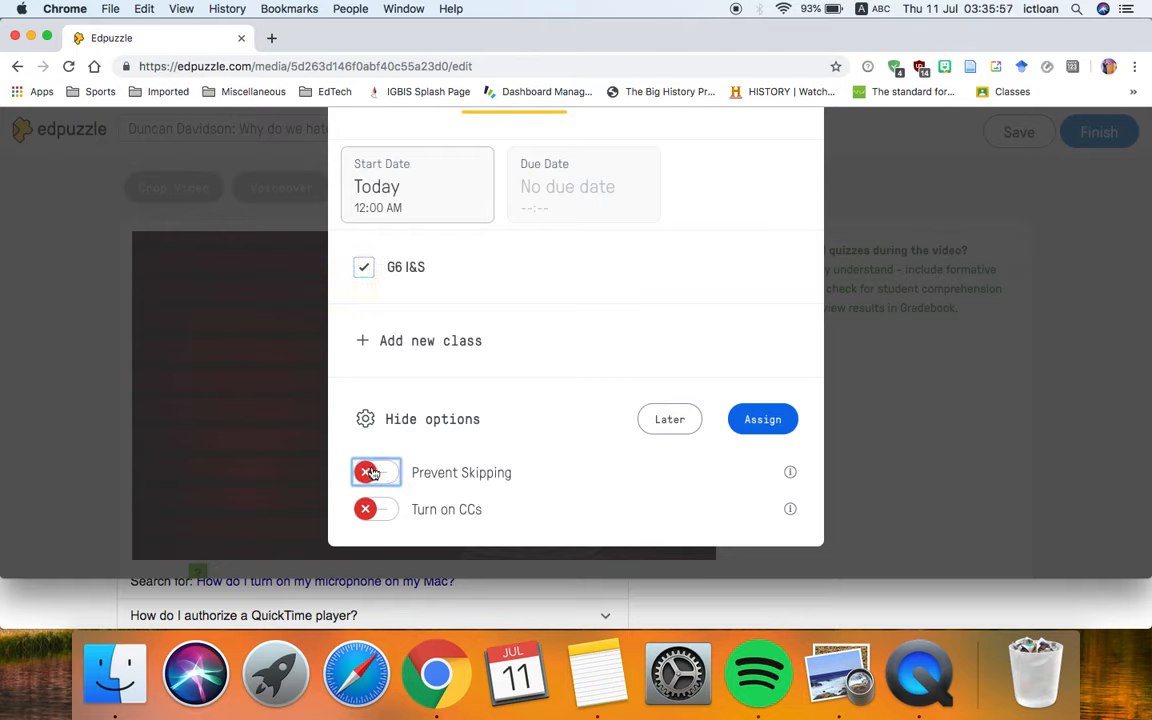
{"action": "left_click", "coordinate": [372, 472]}
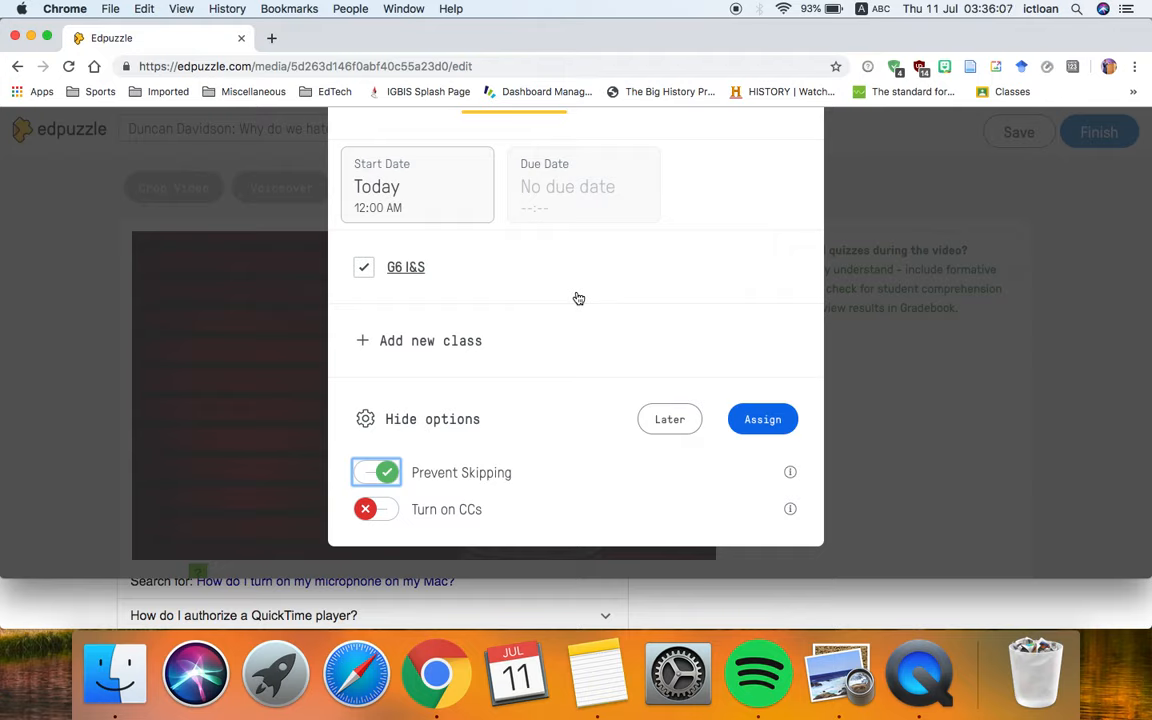
{"action": "left_click", "coordinate": [387, 515]}
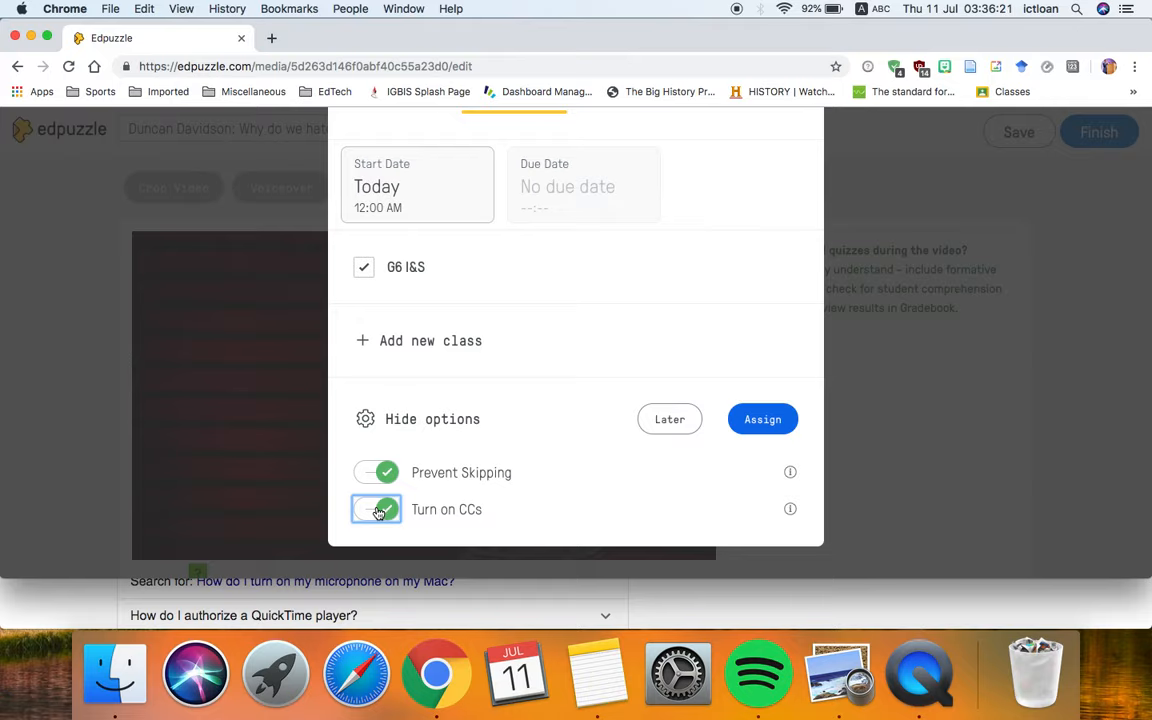
{"action": "scroll", "coordinate": [512, 400], "scroll_direction": "up", "scroll_amount": 2}
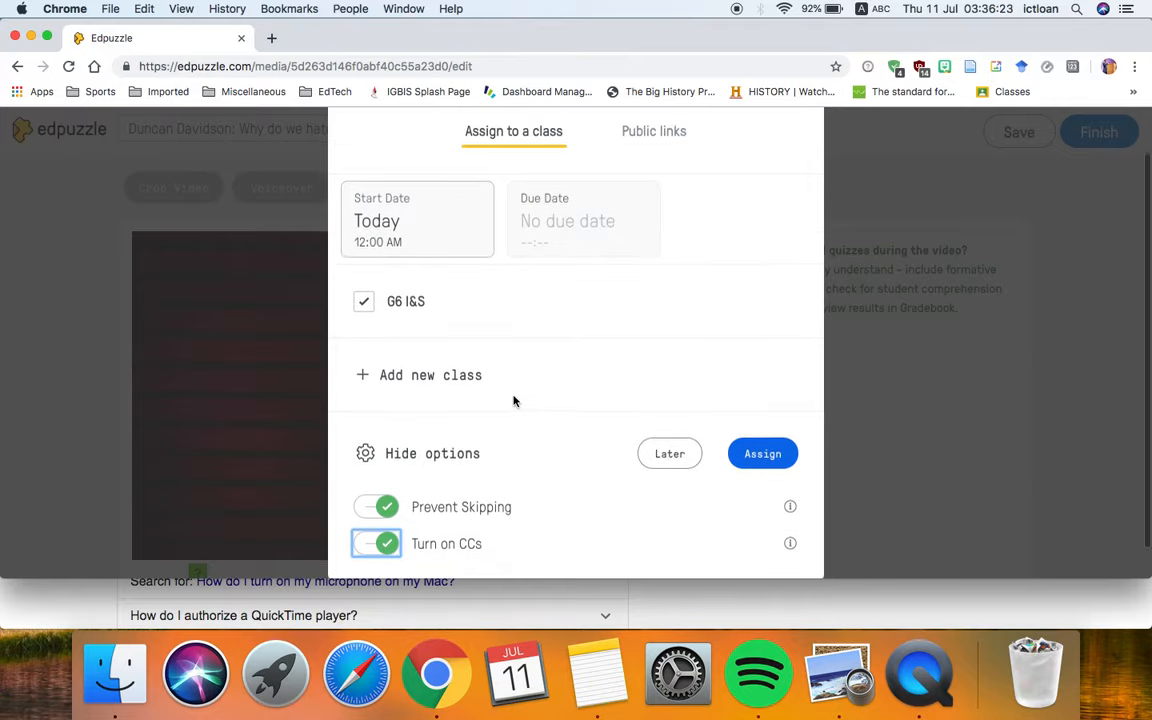
{"action": "scroll", "coordinate": [514, 399], "scroll_direction": "down", "scroll_amount": 2}
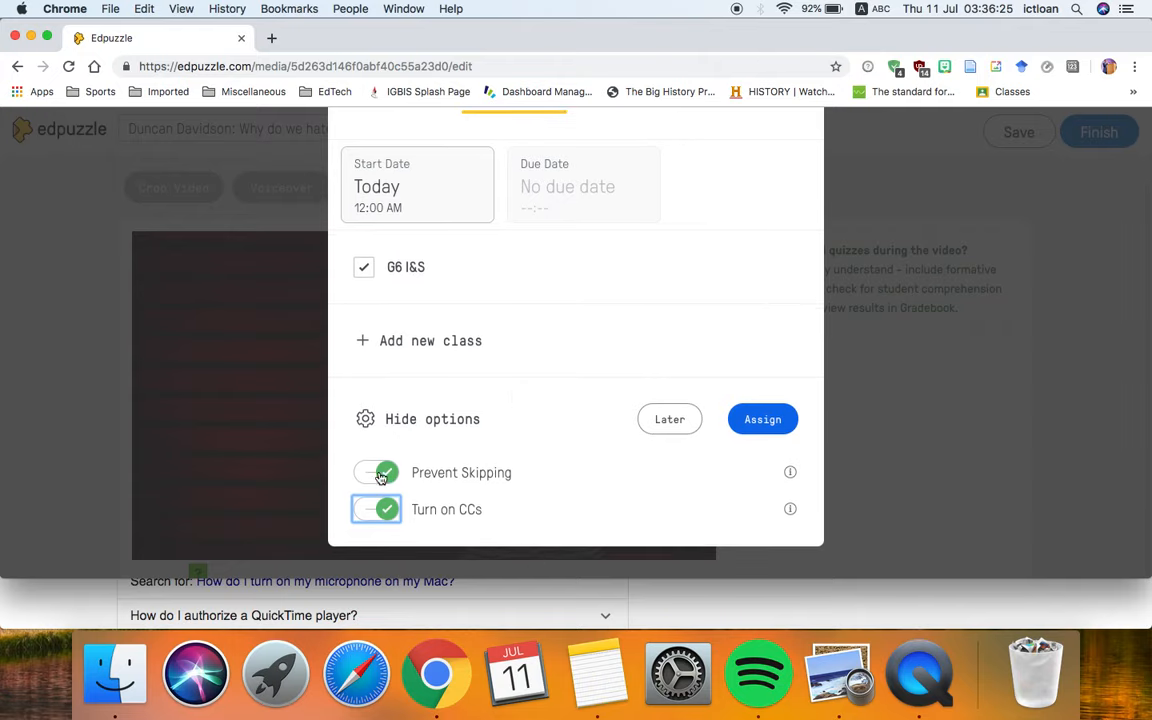
{"action": "left_click", "coordinate": [382, 476]}
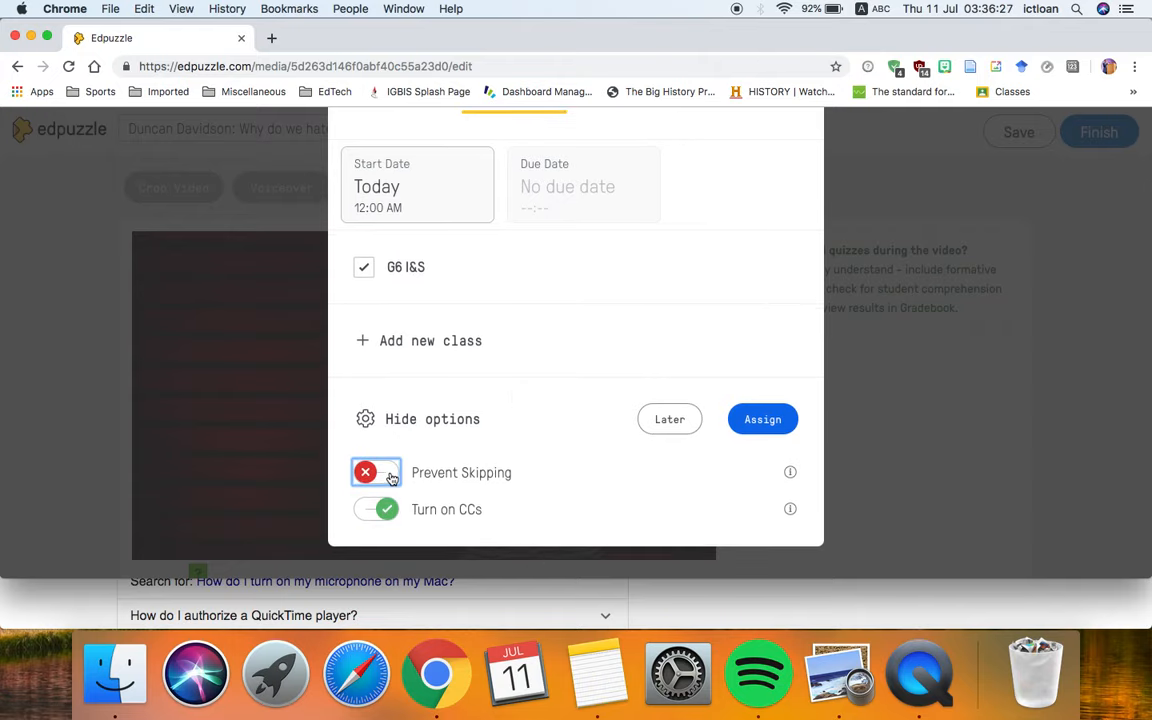
{"action": "left_click", "coordinate": [390, 476]}
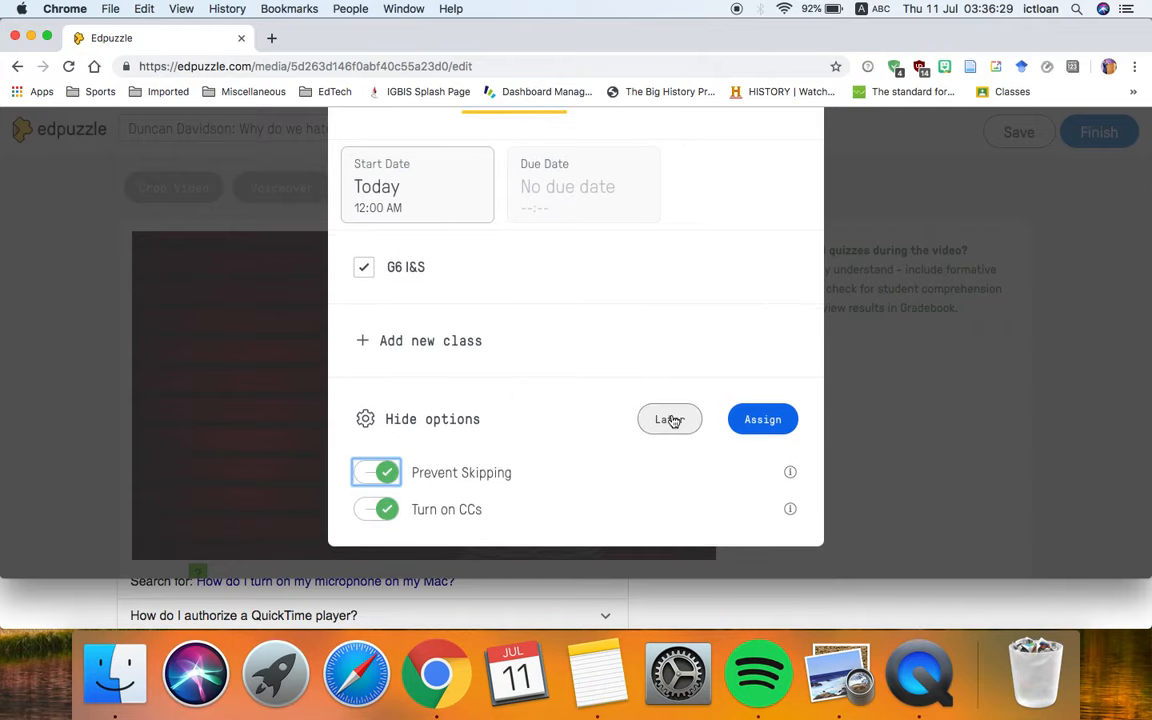